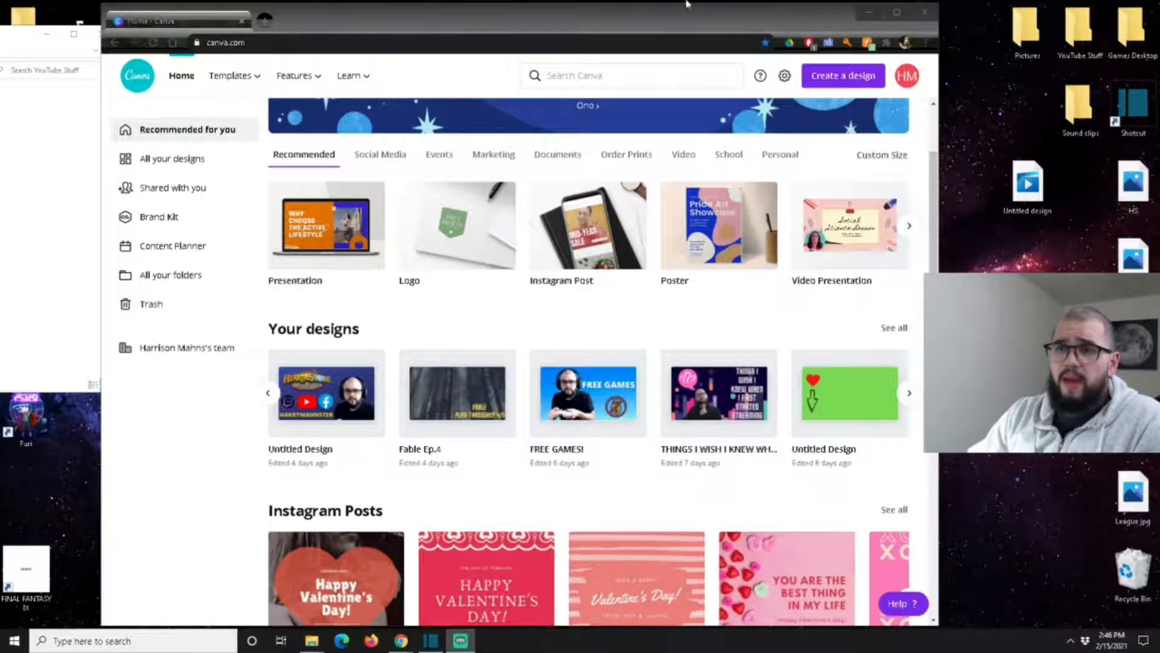
# Create a new design with a custom size of 1920 x 1080 px
pyautogui.moveTo(261, 72)
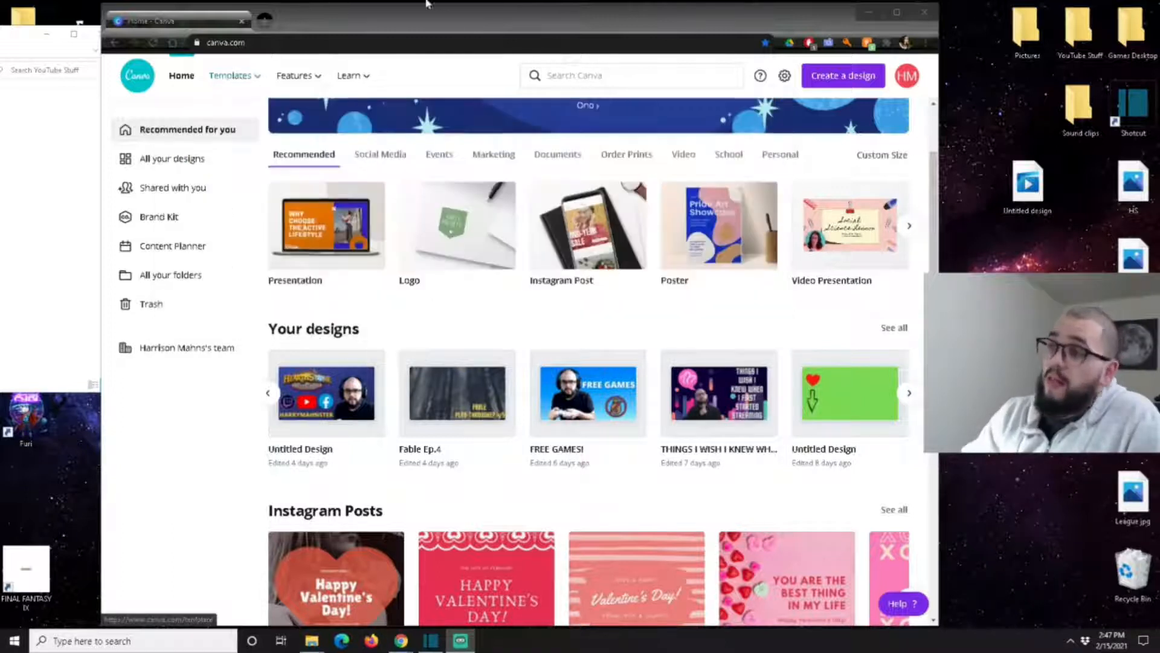
pyautogui.click(854, 77)
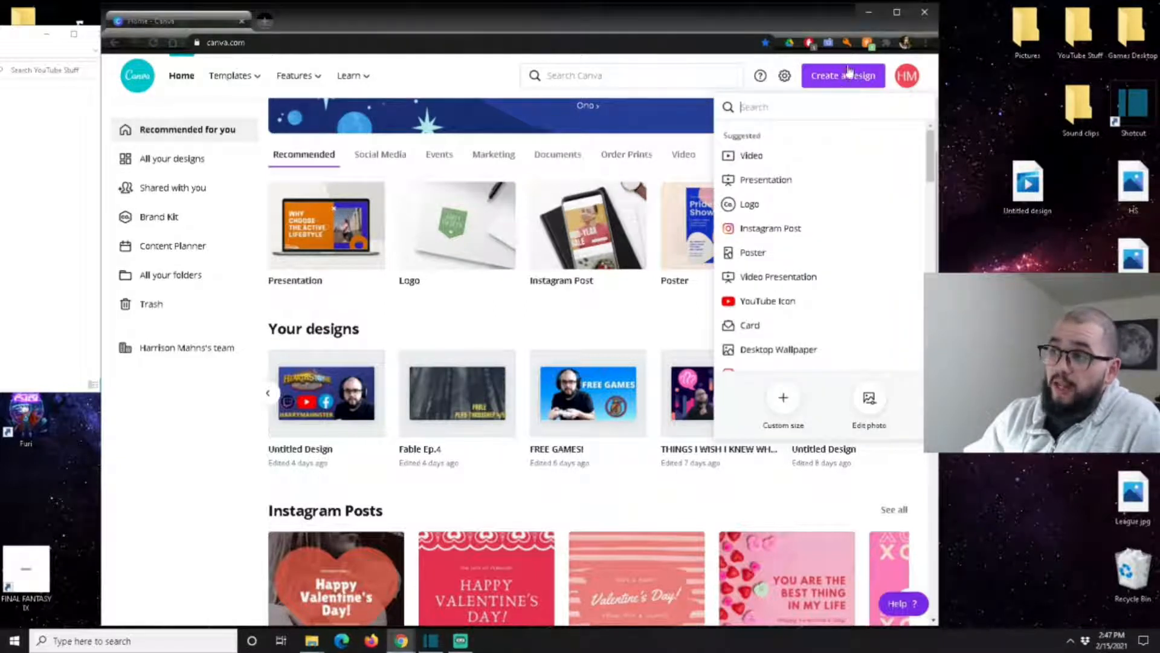
pyautogui.click(787, 396)
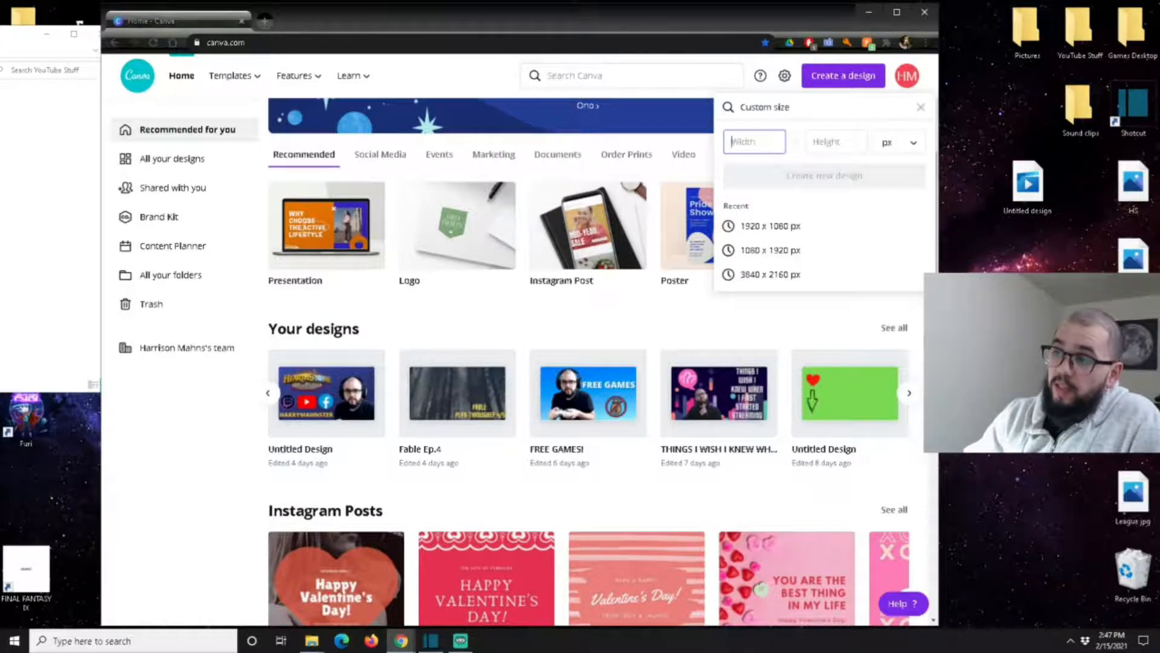
pyautogui.click(776, 235)
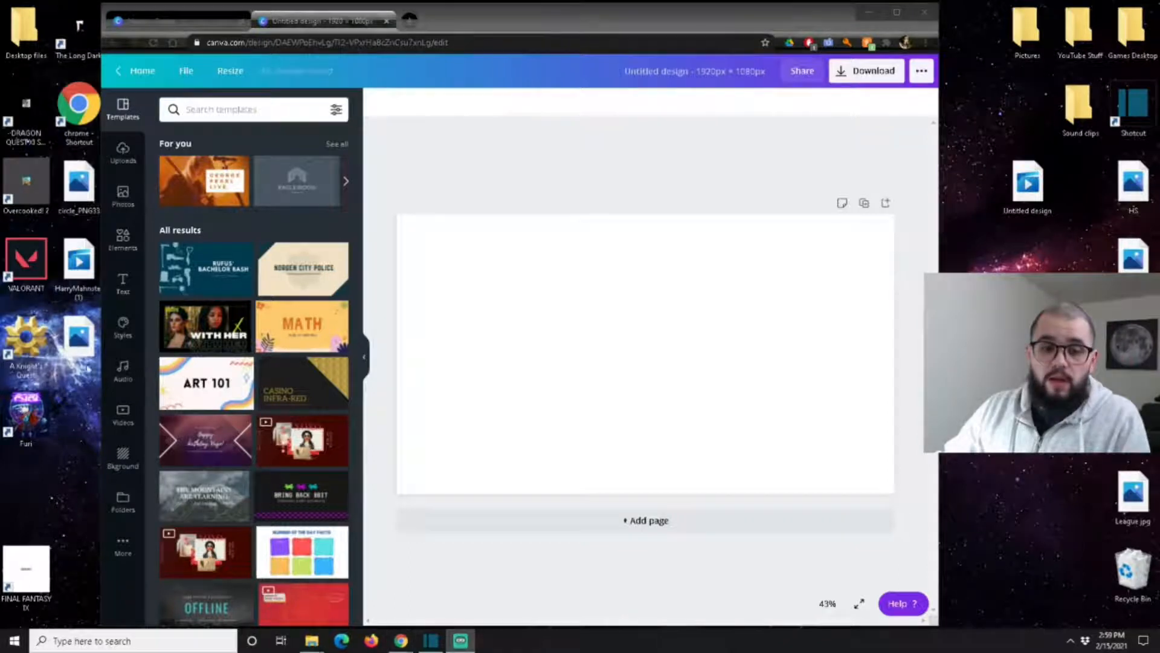
# Set the page background to the solid green colour
pyautogui.click(122, 465)
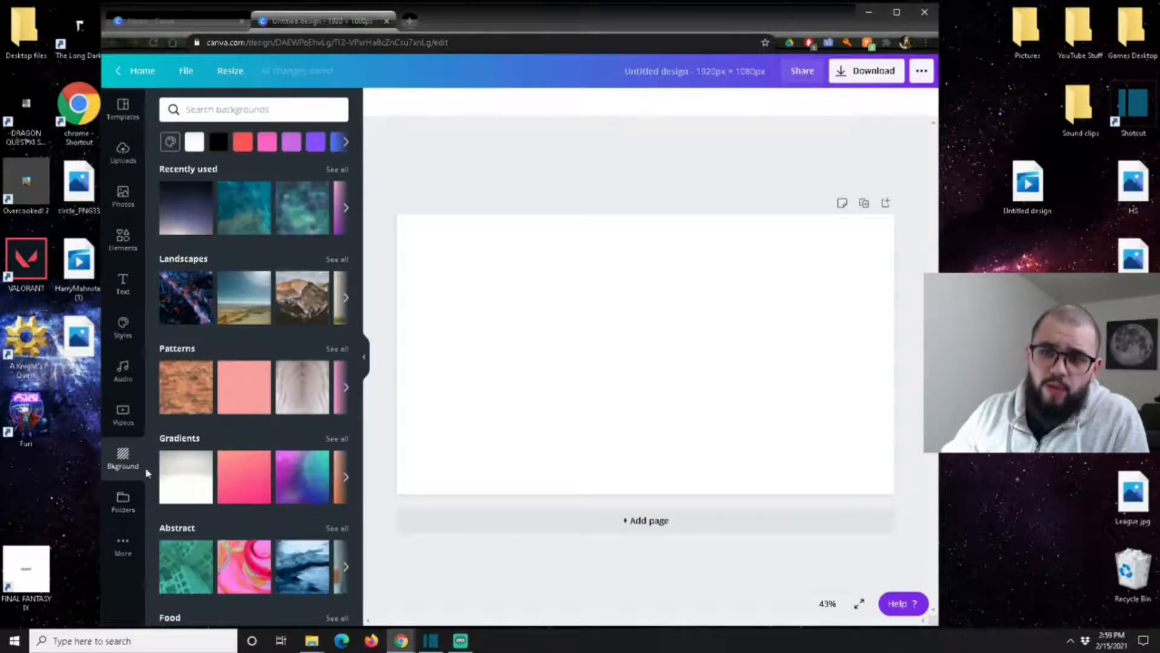
pyautogui.click(347, 143)
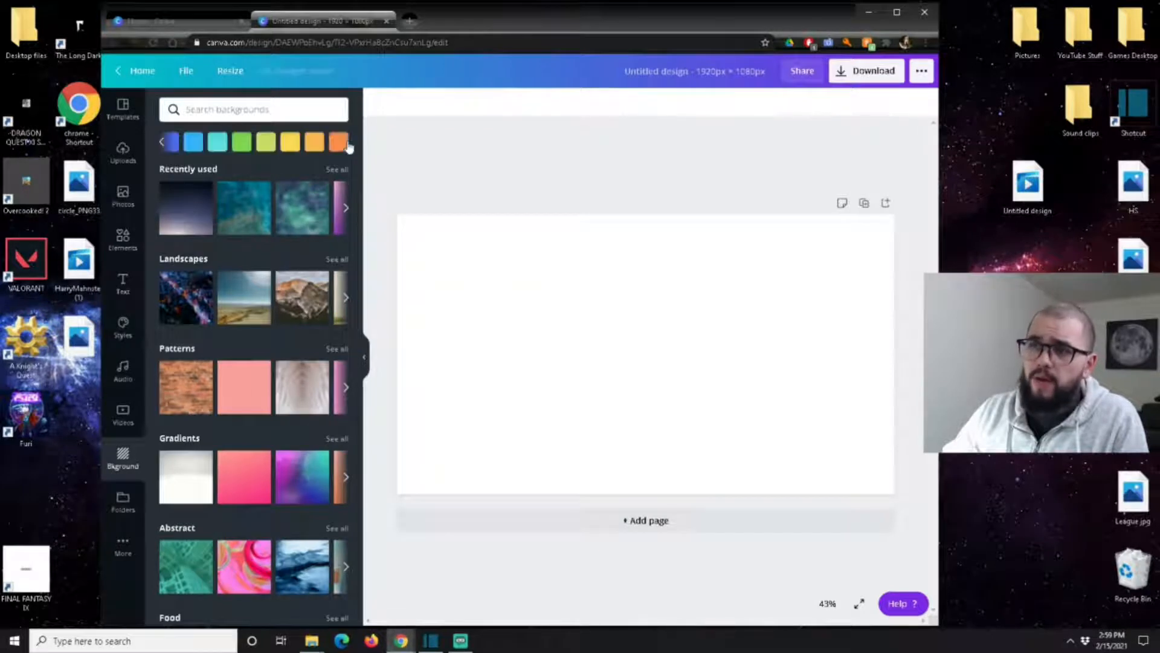
pyautogui.click(242, 143)
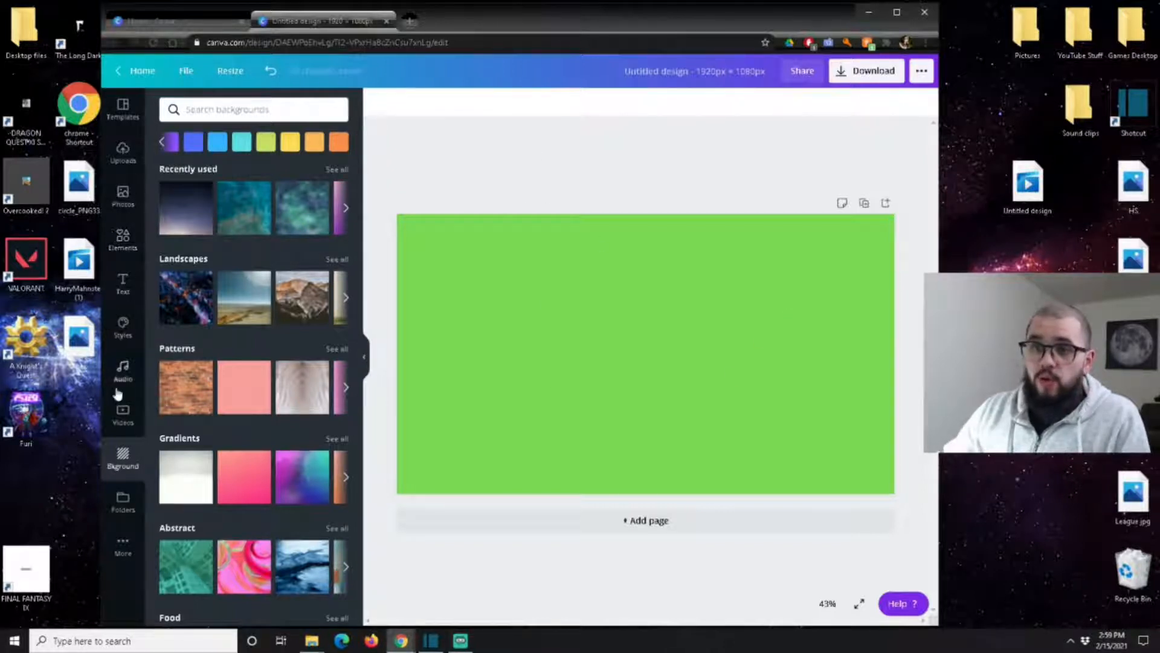
# Add a heading to the page and replace its text with HARRYMAHNSTER
pyautogui.click(122, 282)
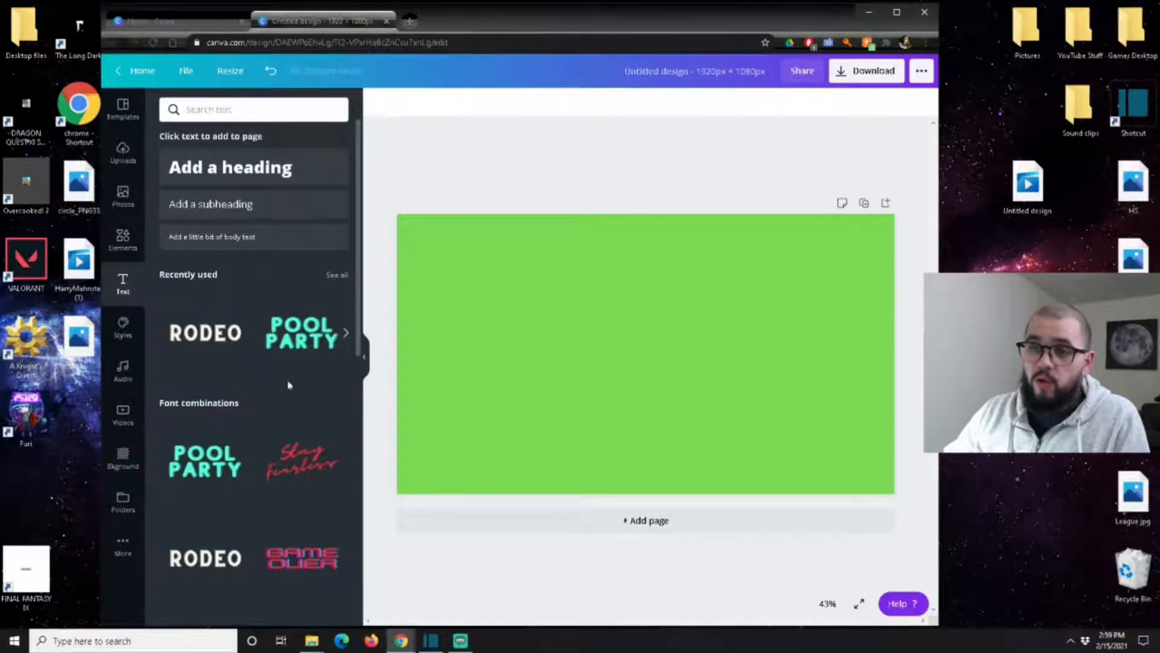
pyautogui.click(251, 166)
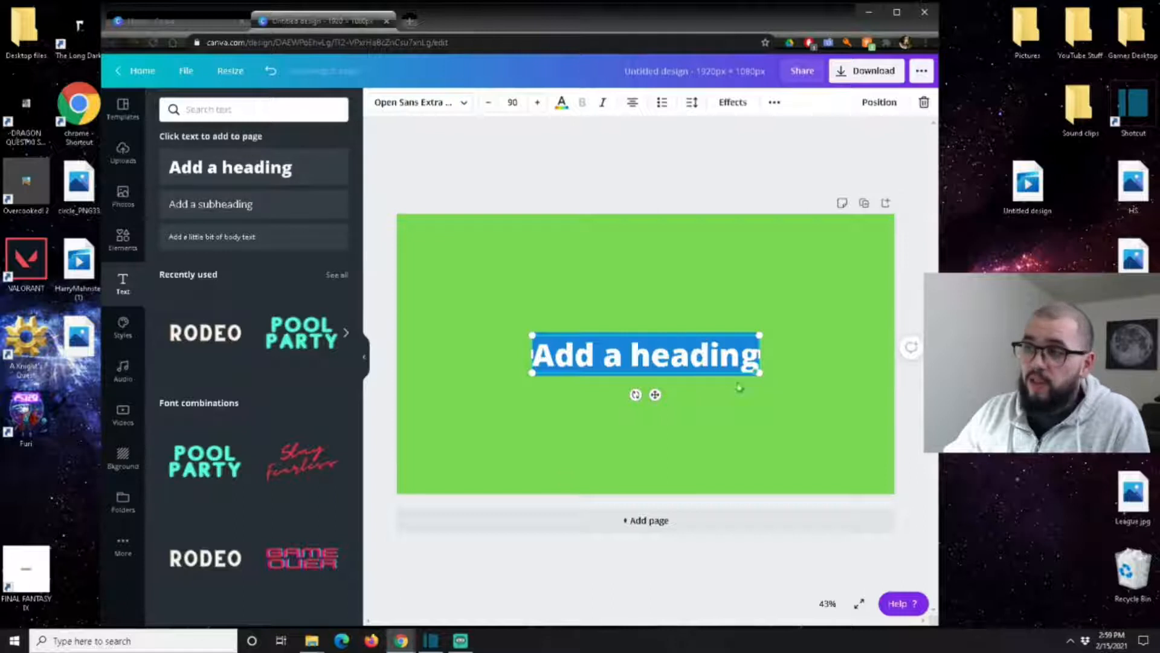
pyautogui.press('BackSpace')
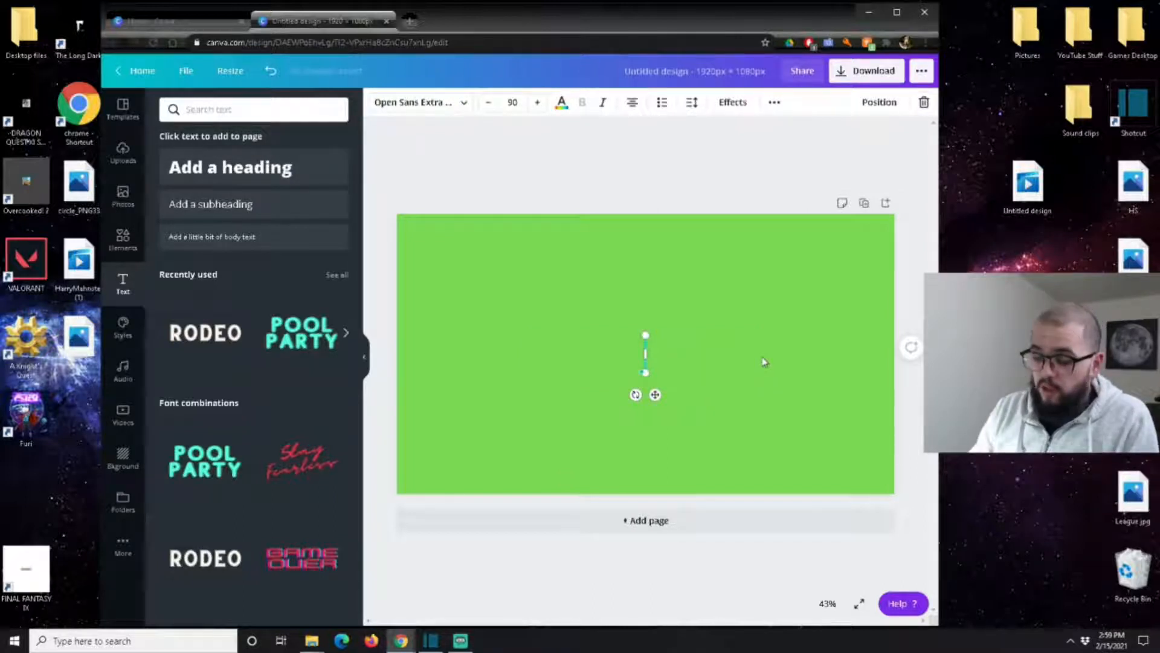
pyautogui.write('HARRYMA')
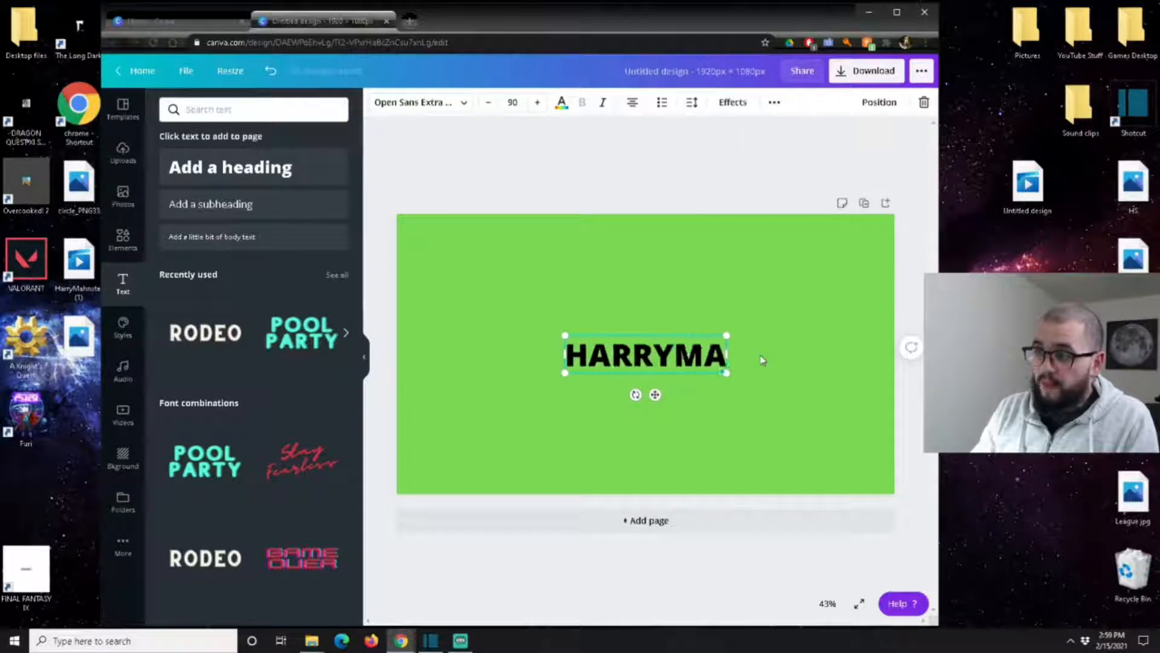
pyautogui.write('HNSTER')
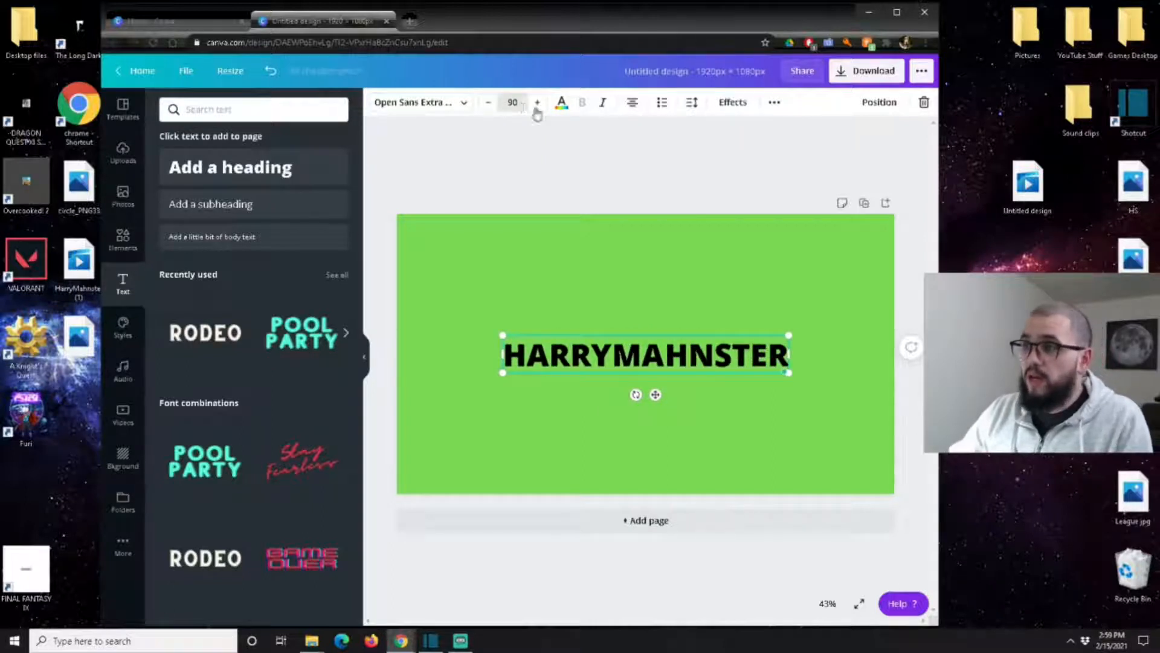
# Colour the HARRYMAHNSTER heading yellow and move it toward the upper-left part of the page
pyautogui.click(562, 102)
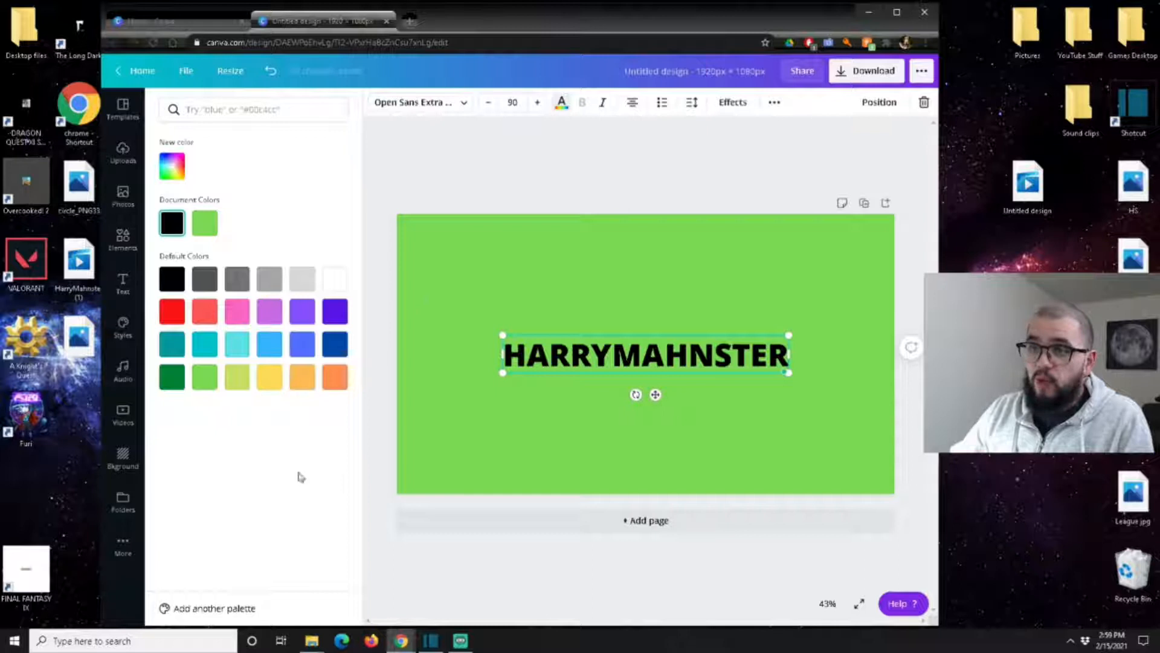
pyautogui.click(274, 385)
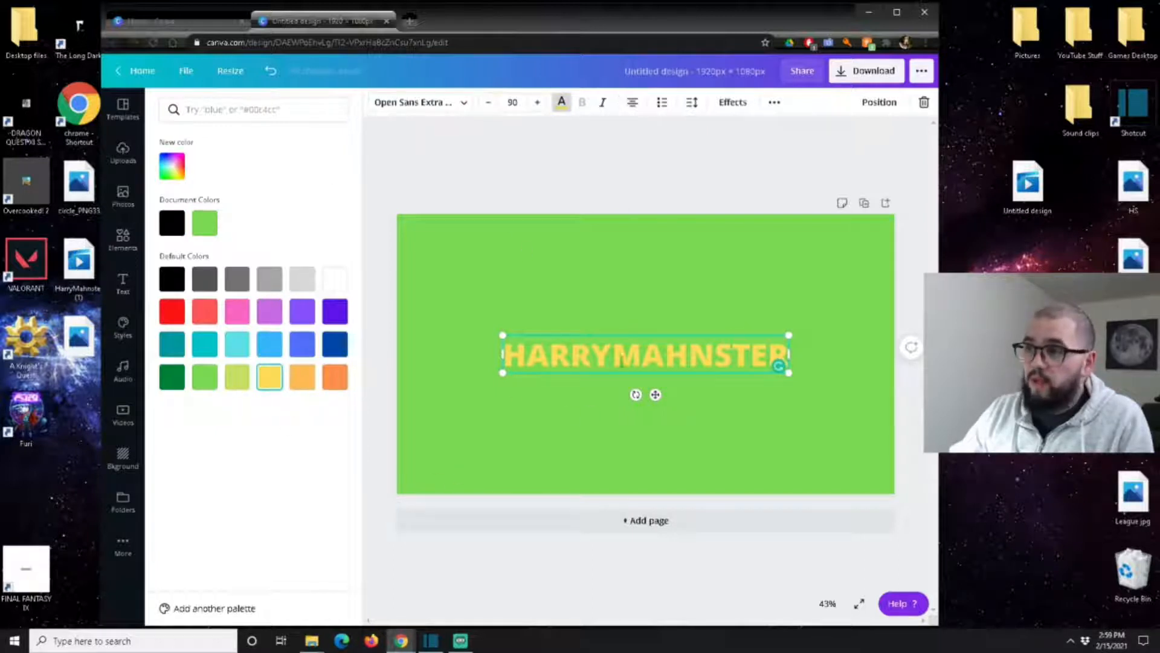
pyautogui.moveTo(643, 336)
pyautogui.mouseDown()
pyautogui.moveTo(647, 286)
pyautogui.moveTo(635, 325)
pyautogui.mouseUp()
pyautogui.click(607, 421)
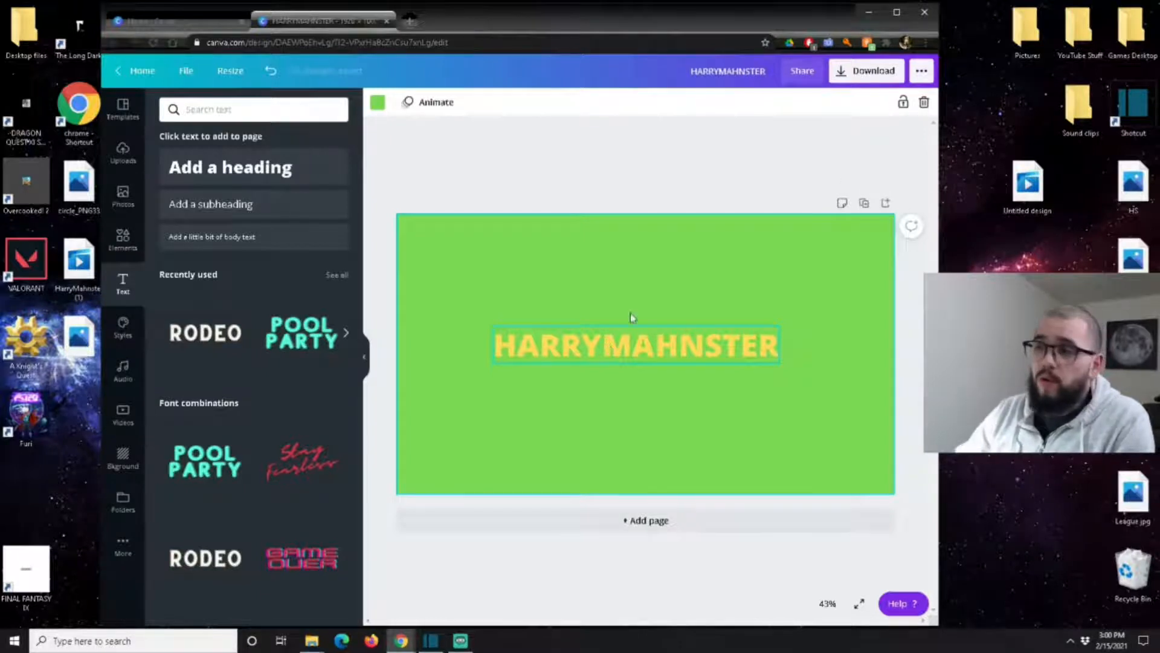
pyautogui.moveTo(663, 332); pyautogui.dragTo(629, 293)
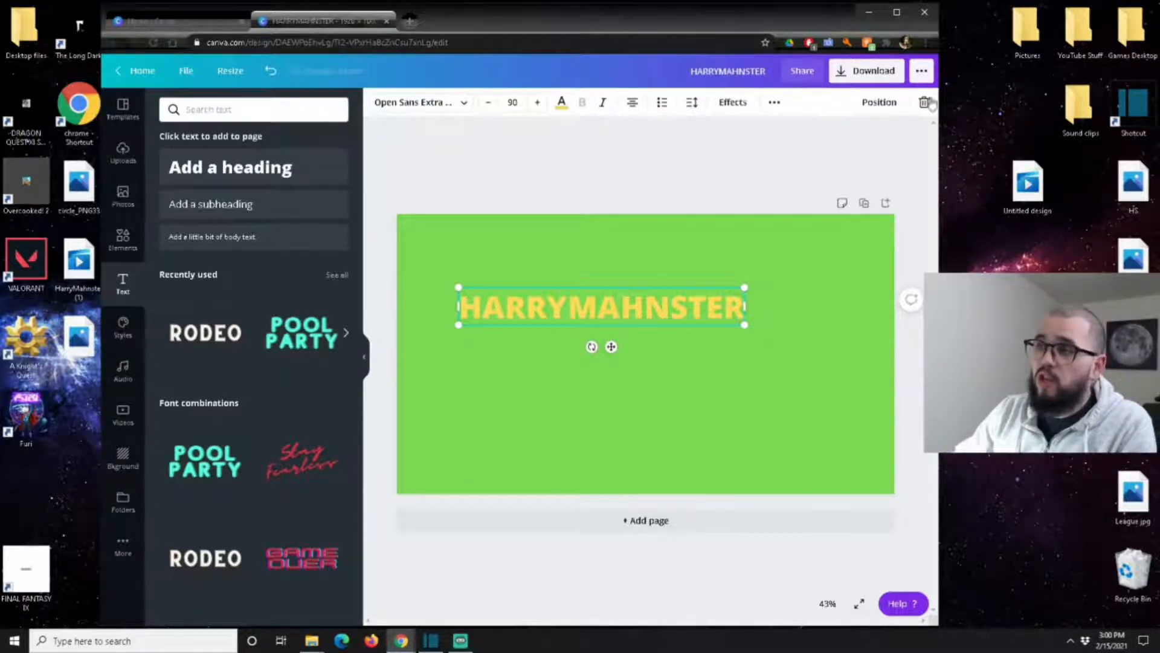
# Try out different page animations on the design, including Block, Breathe, Fade, Rise, Tumble, Drift and Scrapbook
pyautogui.click(647, 259)
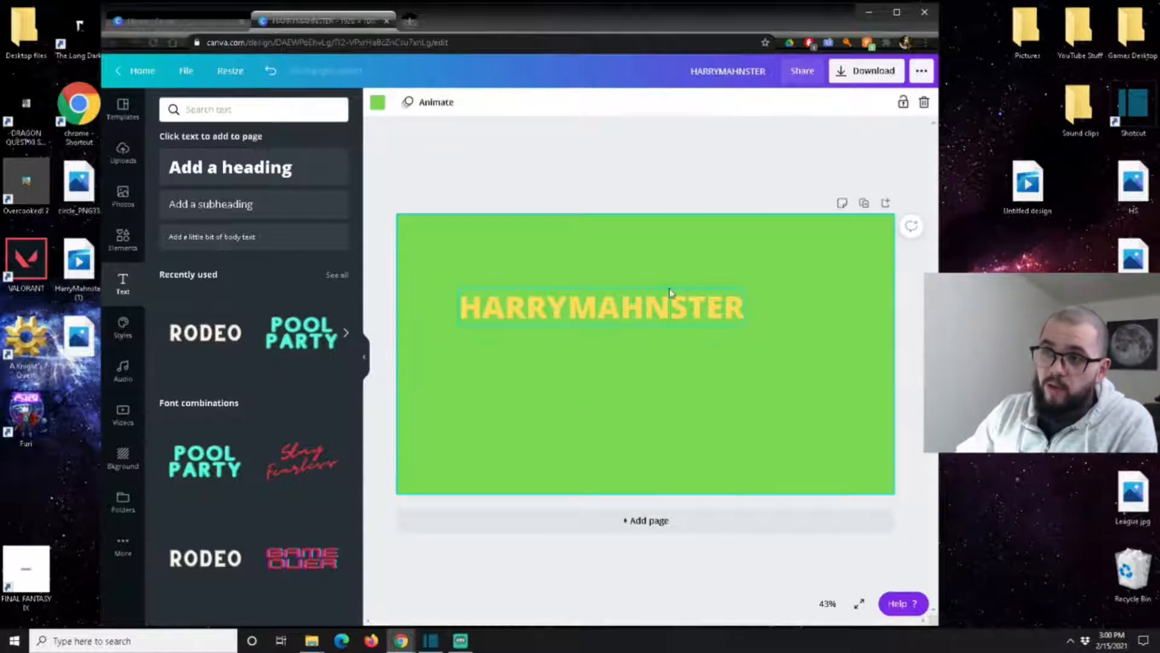
pyautogui.click(442, 109)
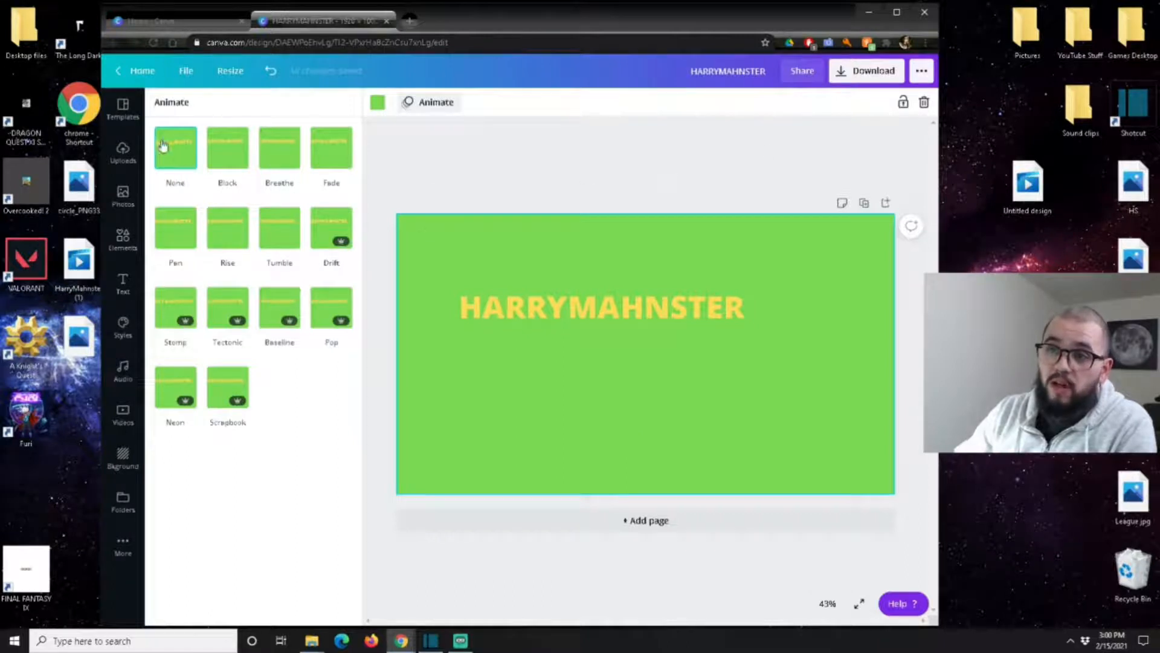
pyautogui.click(160, 163)
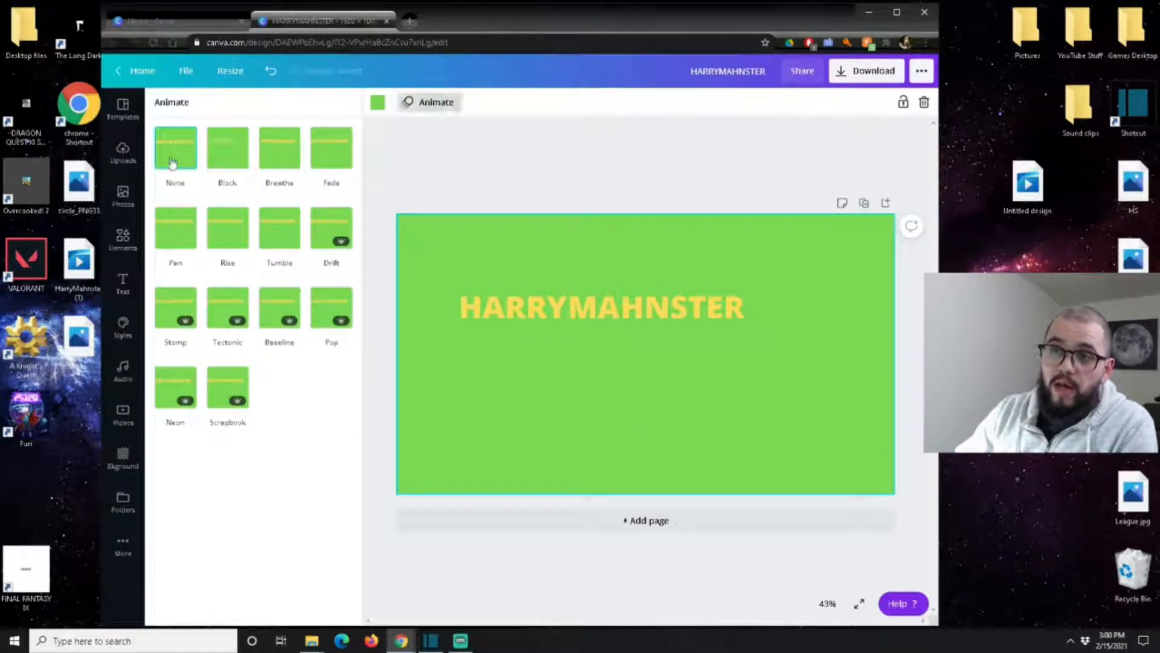
pyautogui.click(232, 152)
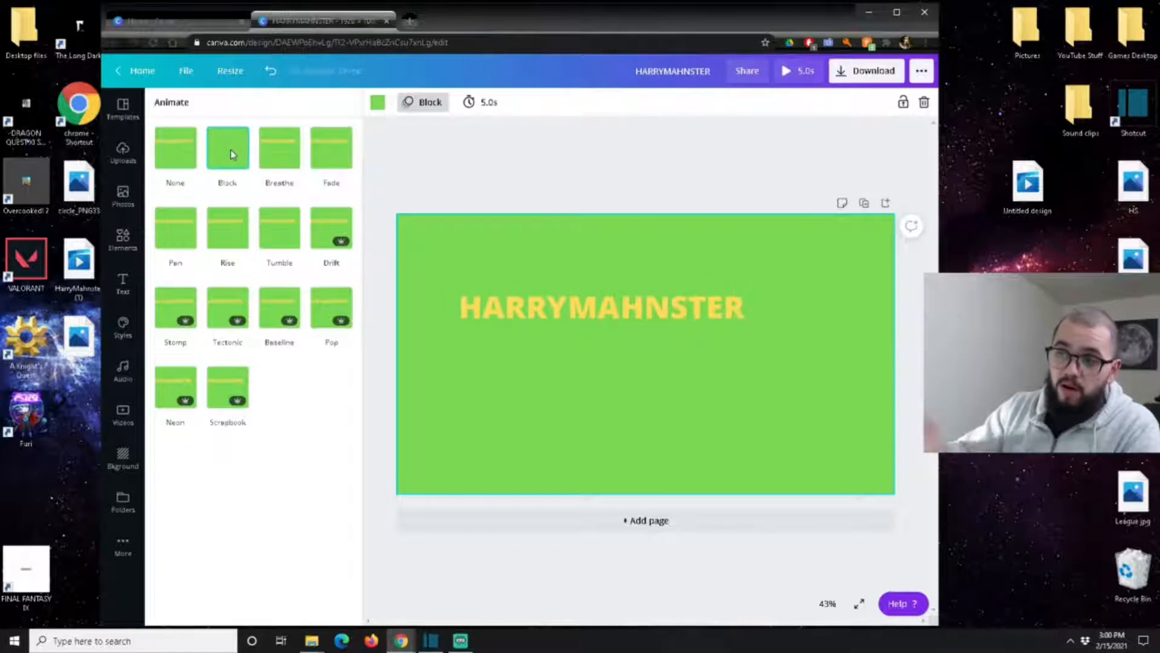
pyautogui.click(280, 149)
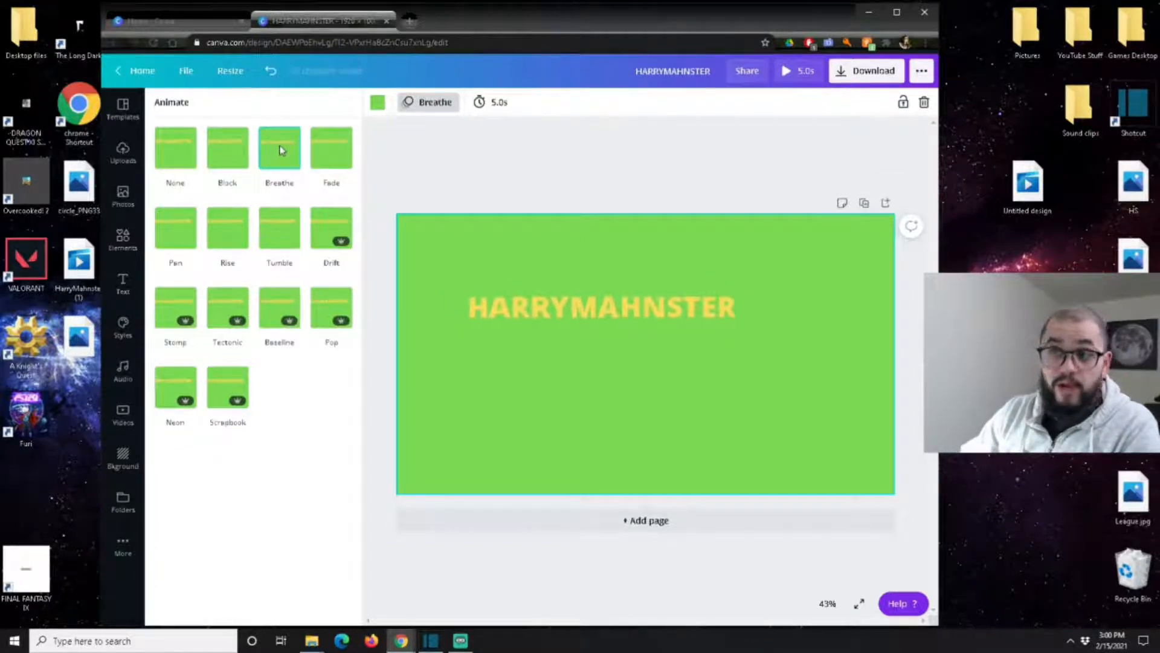
pyautogui.click(345, 153)
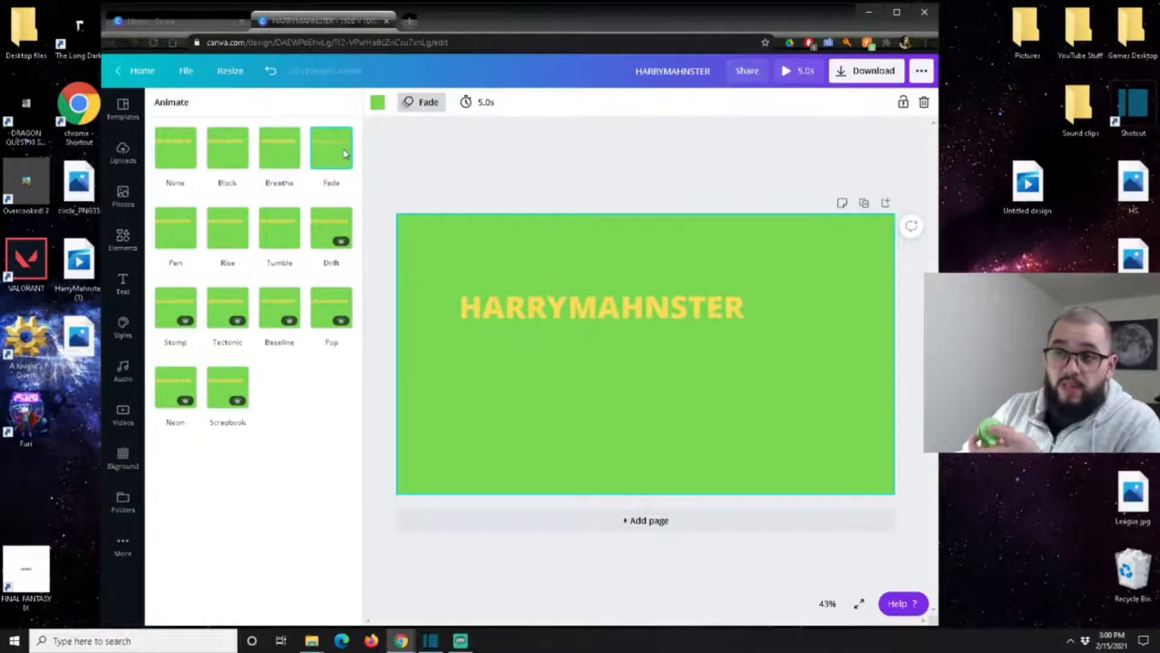
pyautogui.click(175, 237)
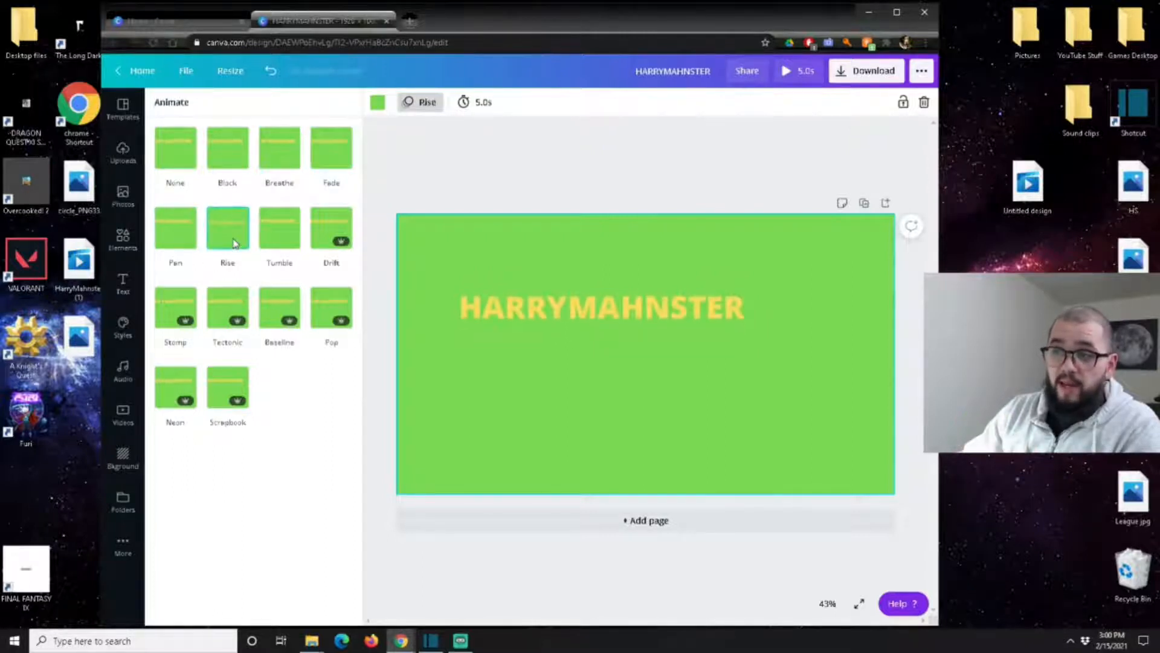
pyautogui.click(279, 249)
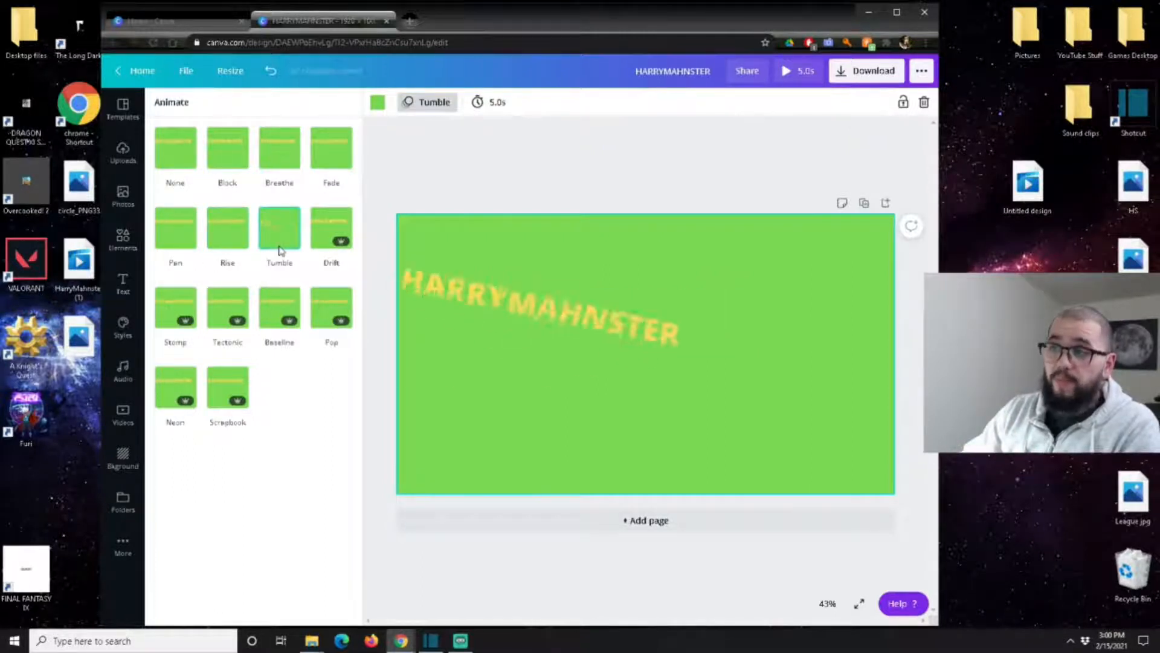
pyautogui.click(320, 225)
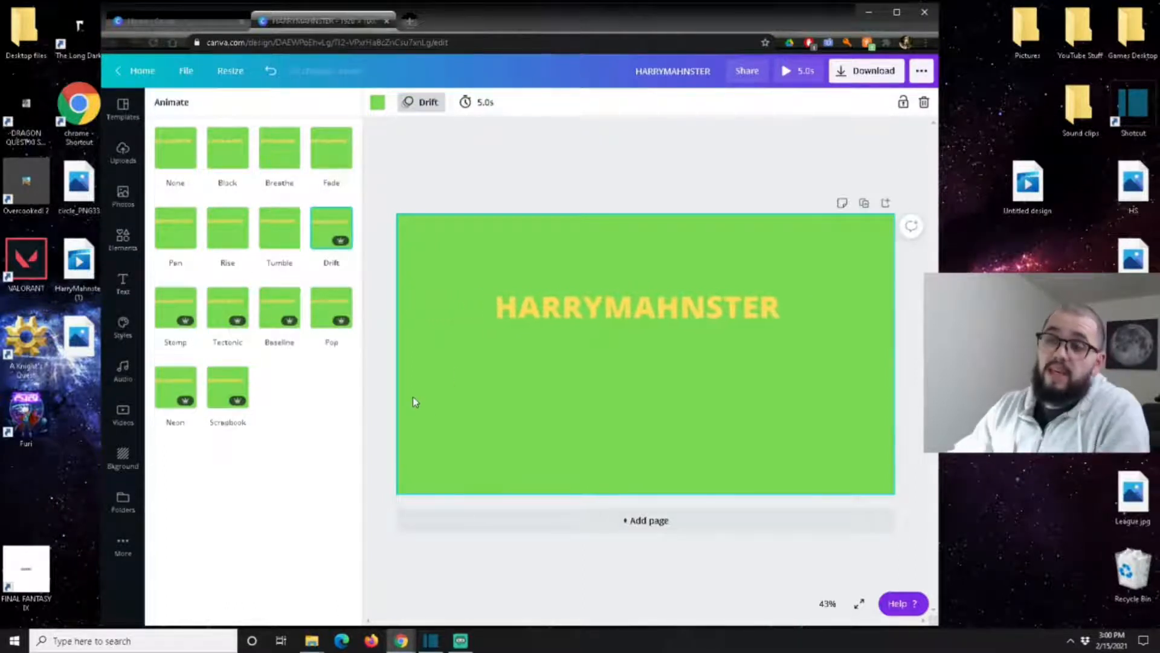
pyautogui.click(184, 309)
pyautogui.click(228, 387)
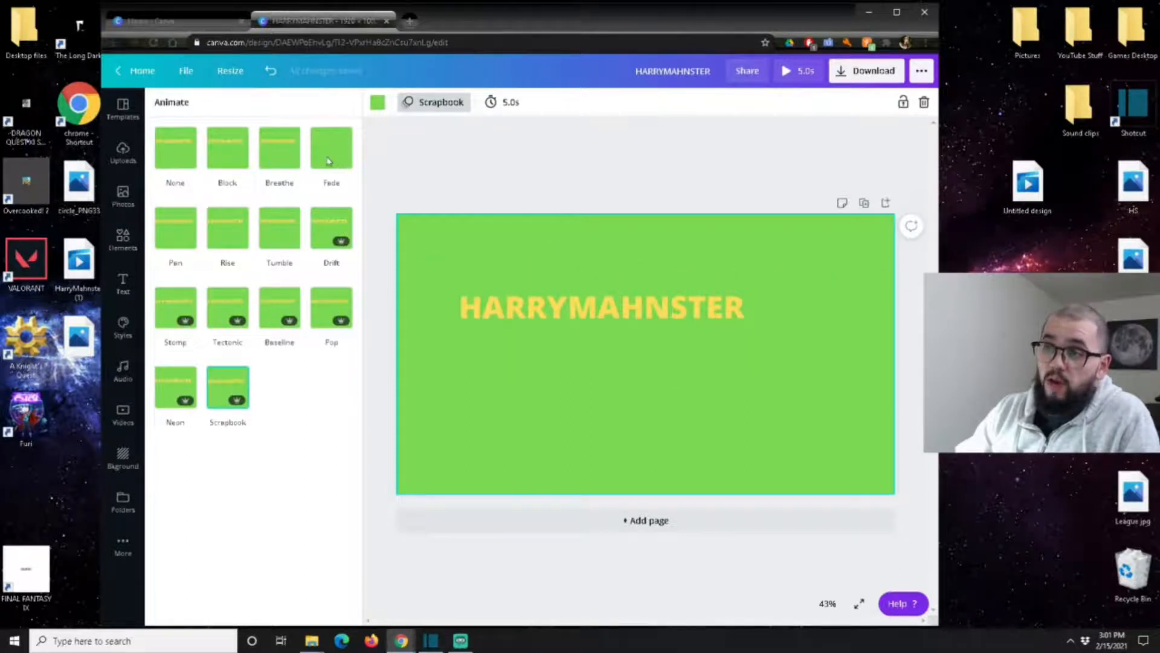
# Apply the Fade animation to the page and download the design as an MP4 video
pyautogui.click(328, 161)
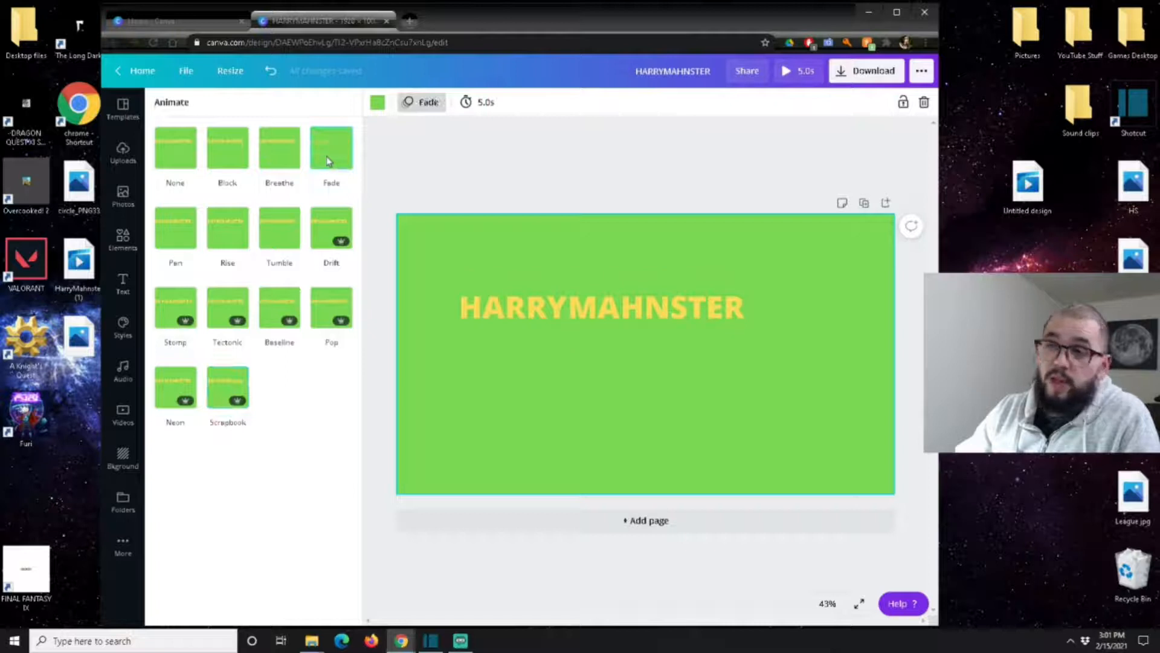
pyautogui.click(806, 81)
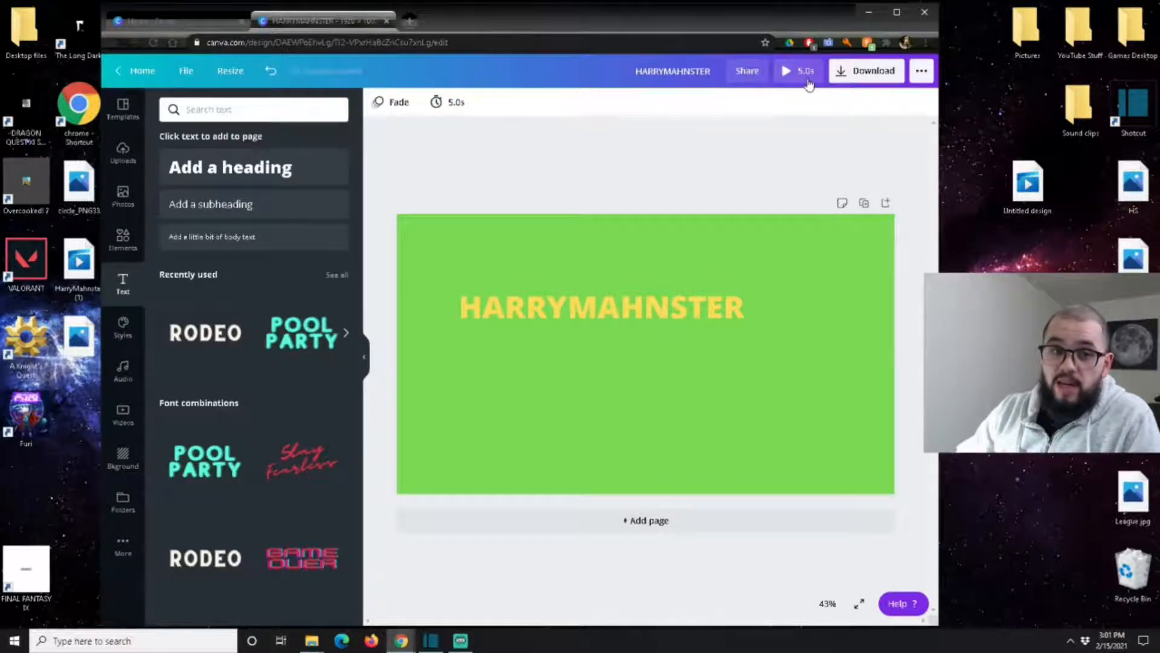
pyautogui.click(862, 77)
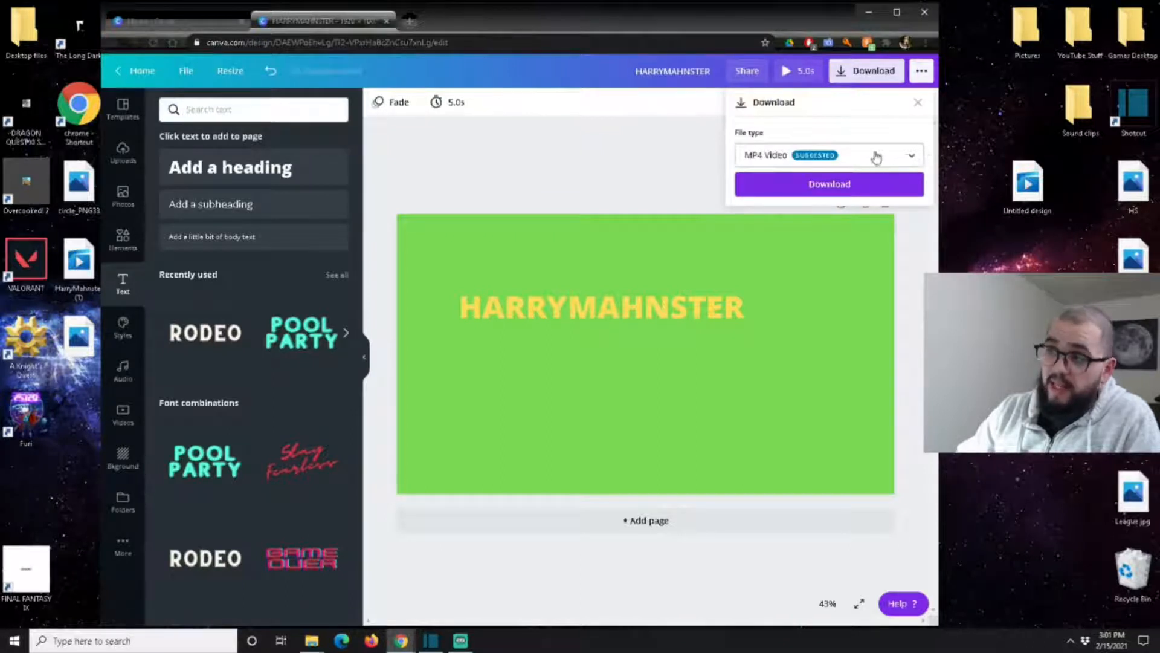
pyautogui.click(862, 188)
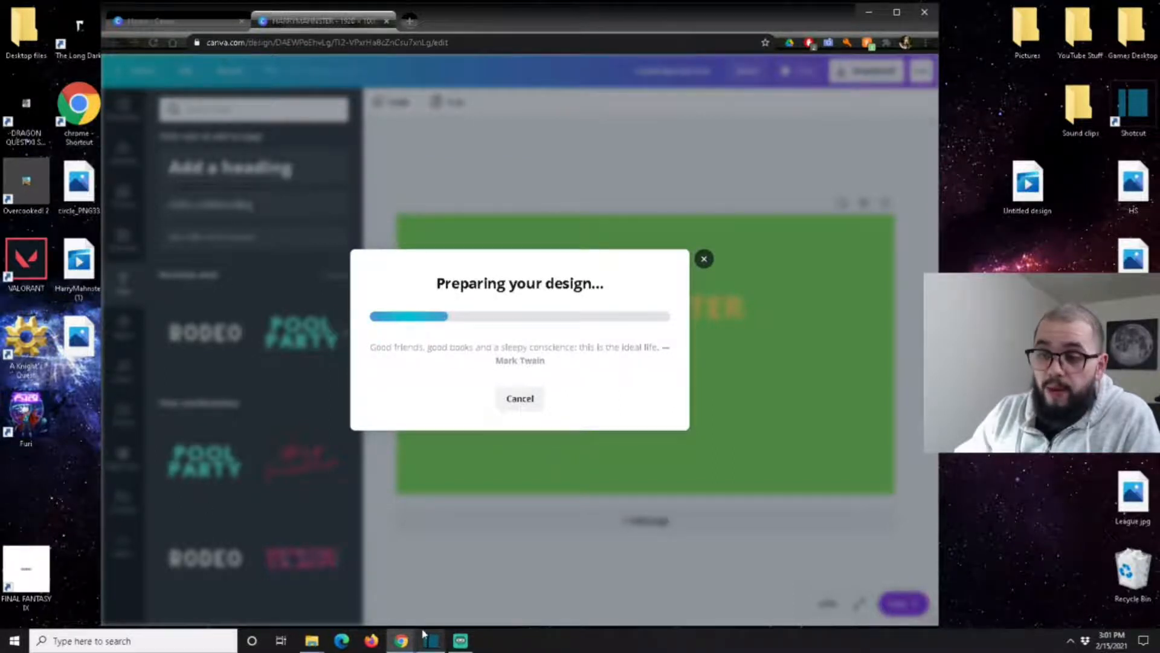
# Switch to Streamlabs OBS and add a new Media Source to the Desktop scene, using the logo video as its local file
pyautogui.moveTo(458, 644)
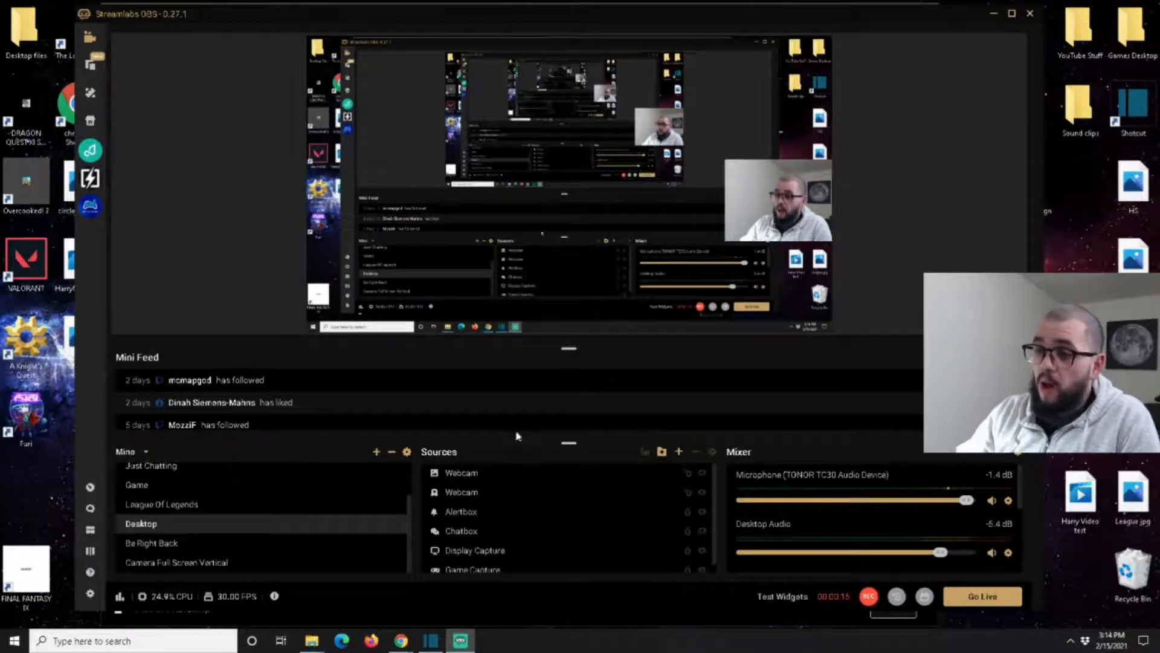
pyautogui.click(679, 453)
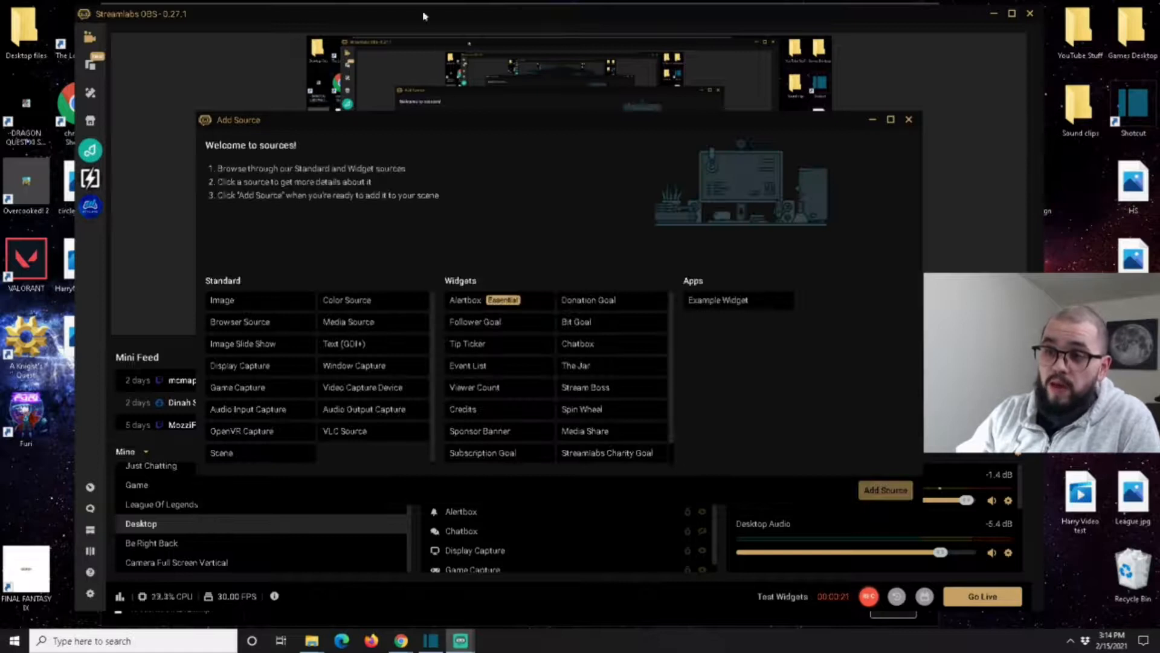
pyautogui.click(371, 331)
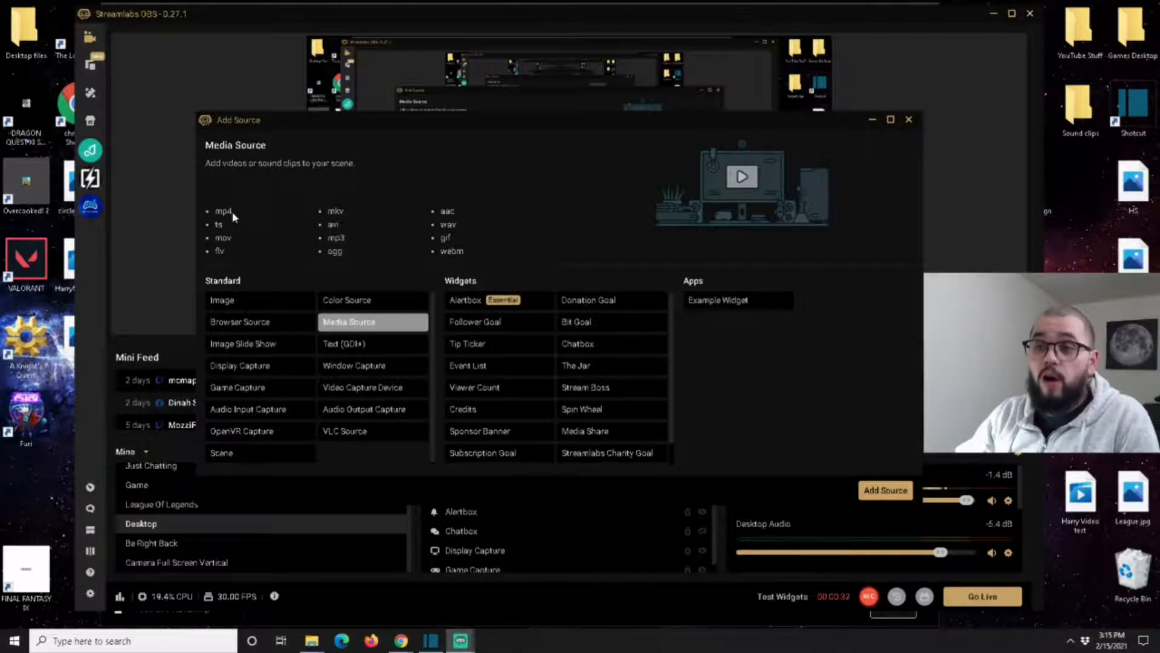
pyautogui.click(877, 494)
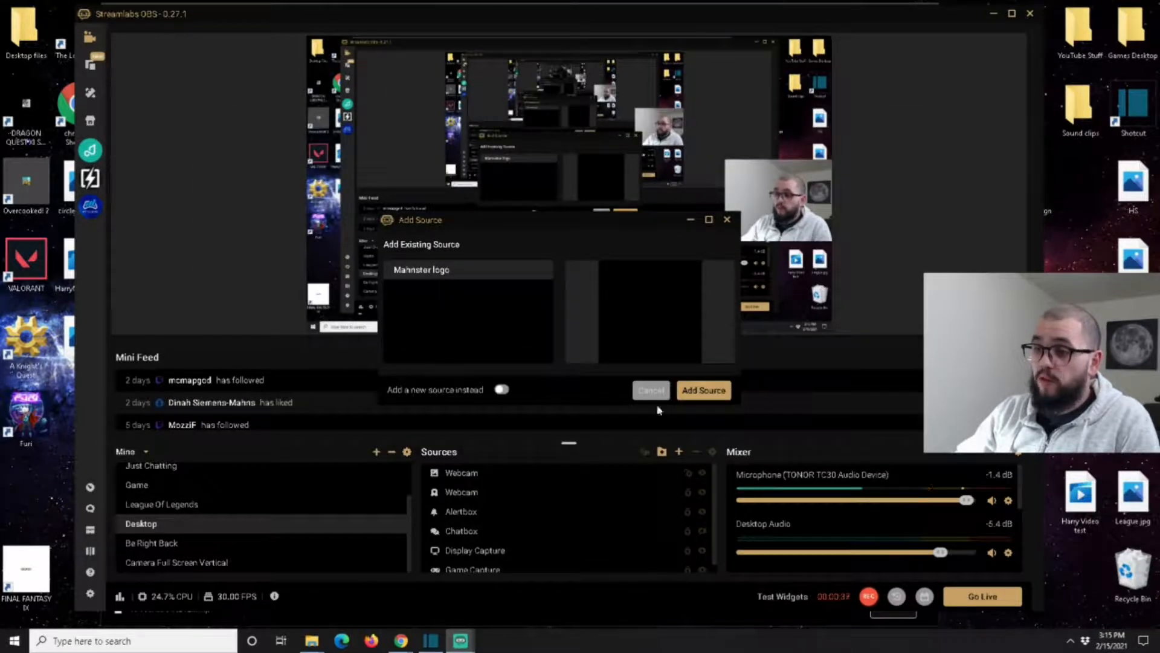
pyautogui.click(501, 389)
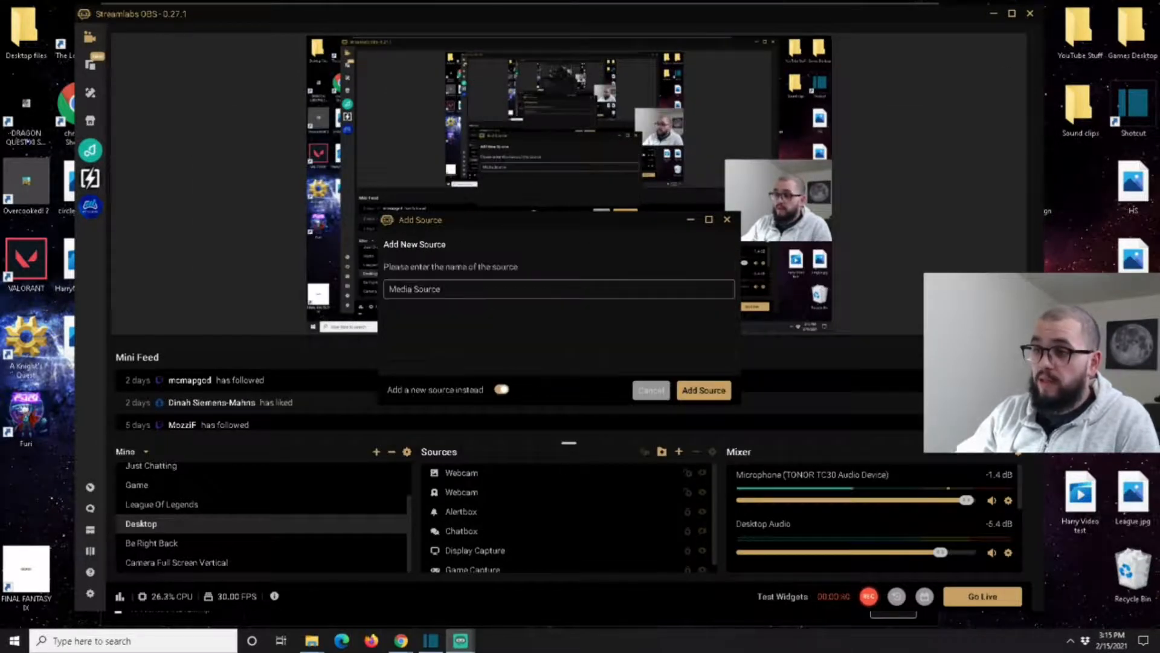
pyautogui.moveTo(440, 289); pyautogui.dragTo(370, 289)
pyautogui.click(506, 292)
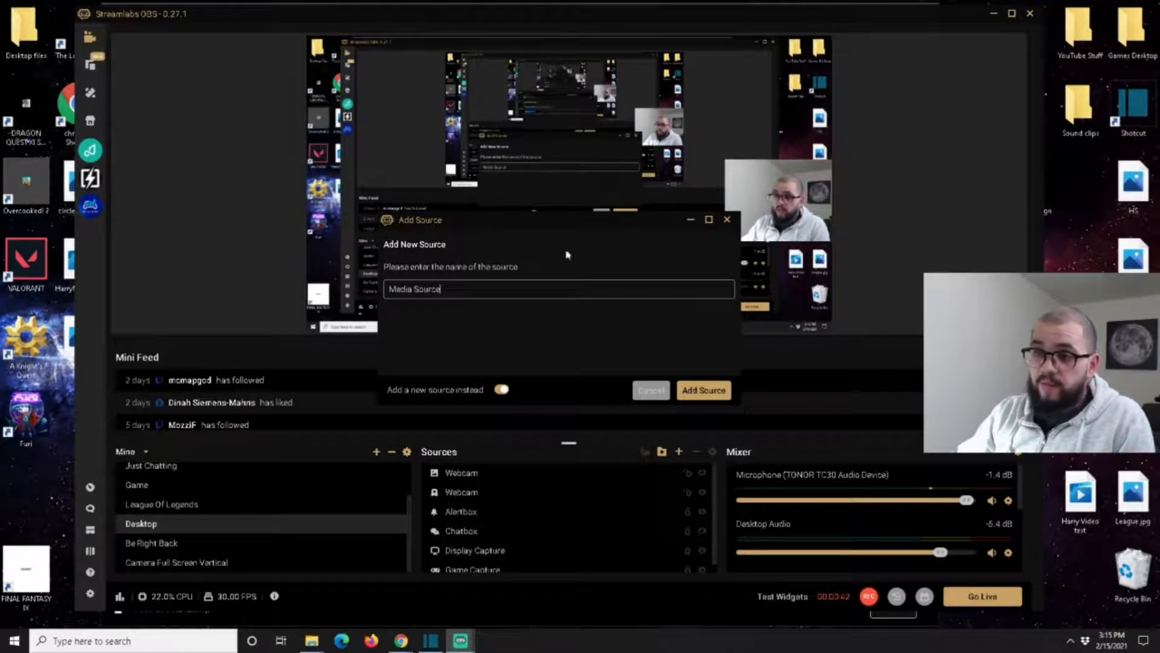
pyautogui.click(704, 393)
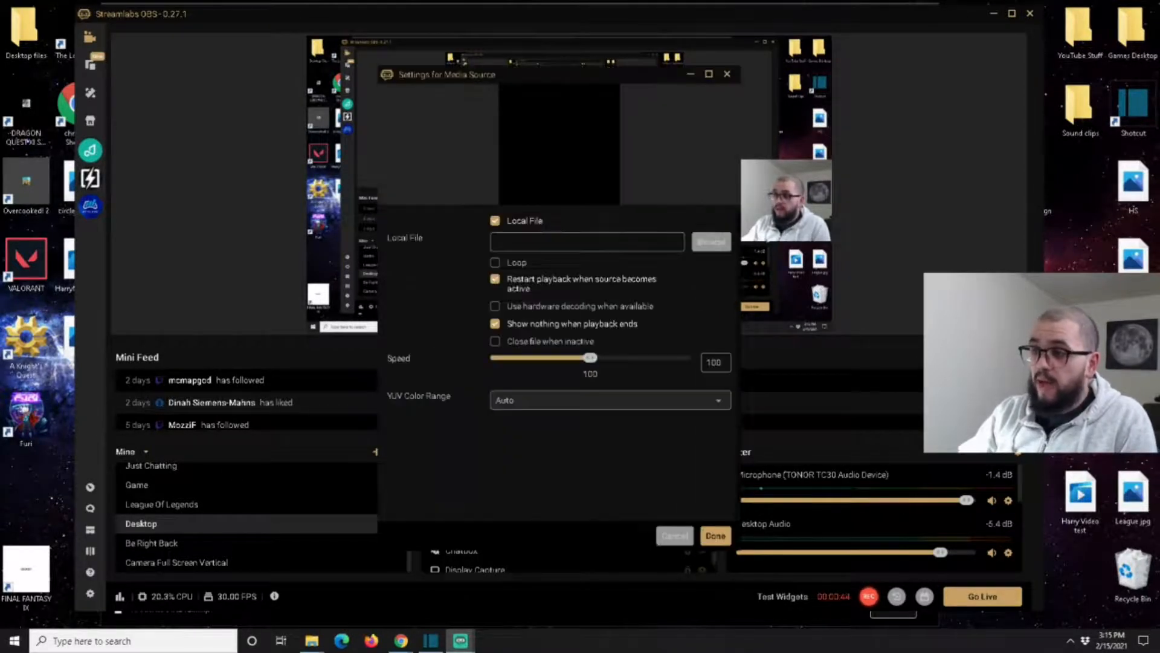
pyautogui.click(711, 242)
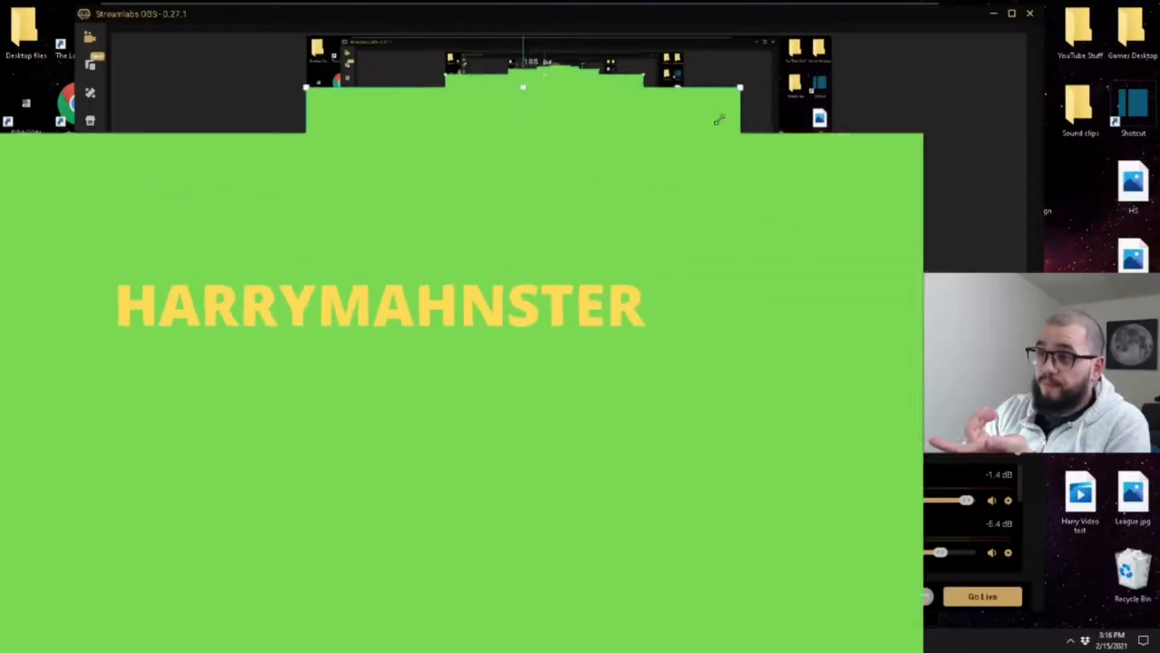
# Reposition the green logo video in the scene preview and add a Chroma Key filter to the Media Source
pyautogui.moveTo(429, 227); pyautogui.dragTo(615, 149)
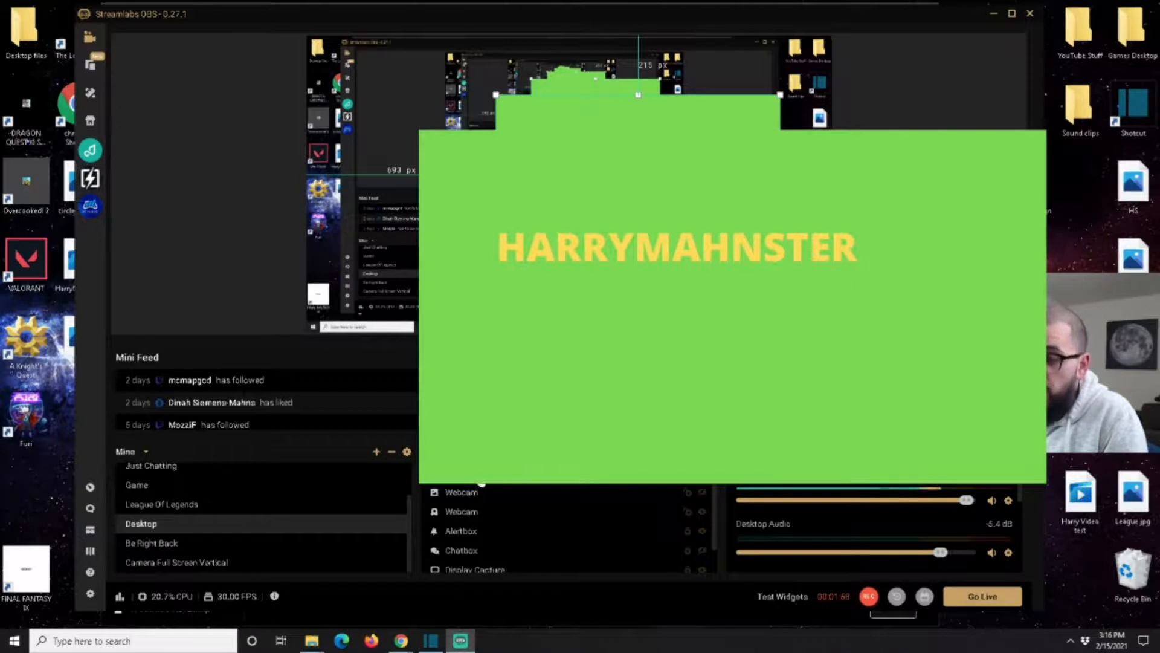
pyautogui.rightClick(498, 473)
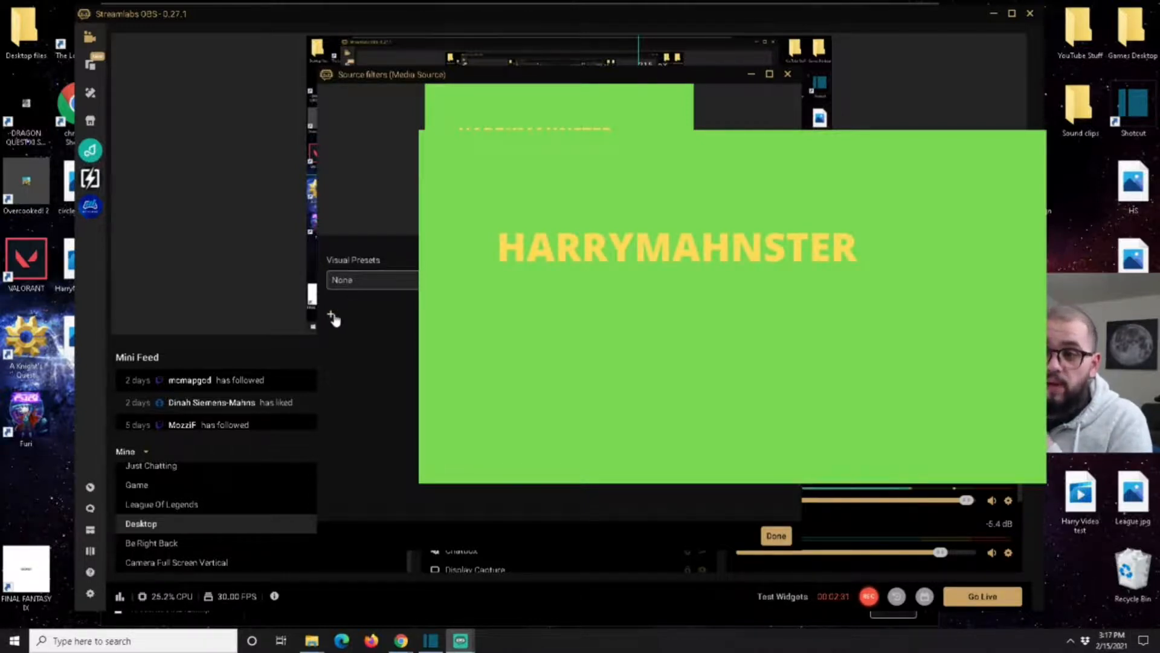
pyautogui.click(333, 317)
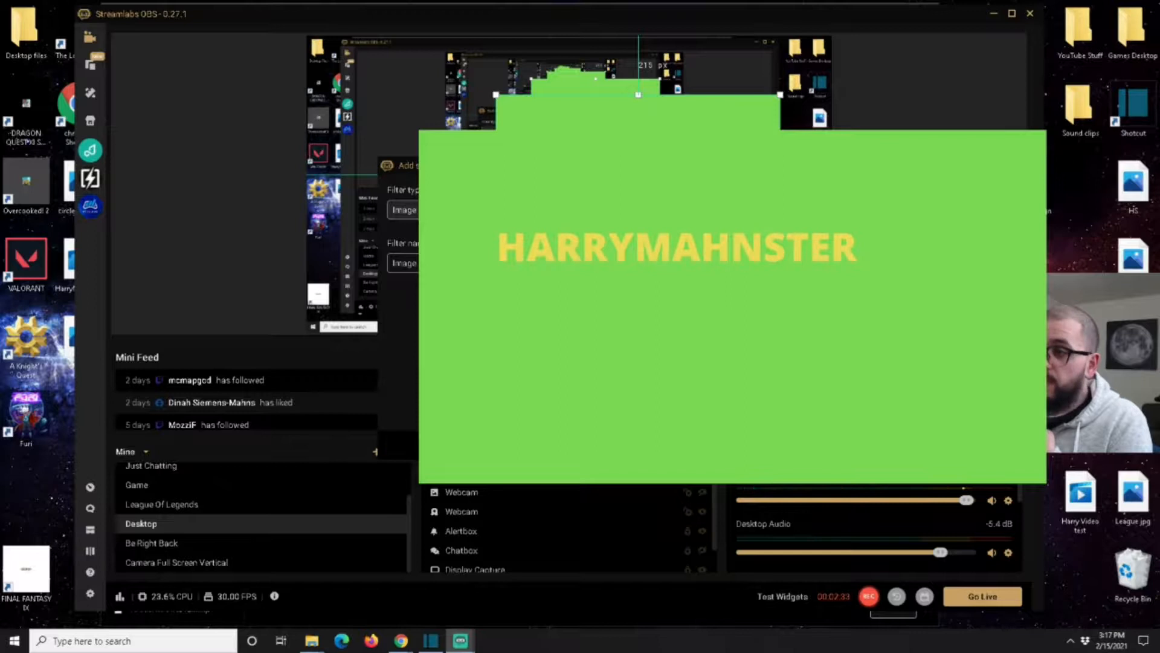
pyautogui.click(520, 210)
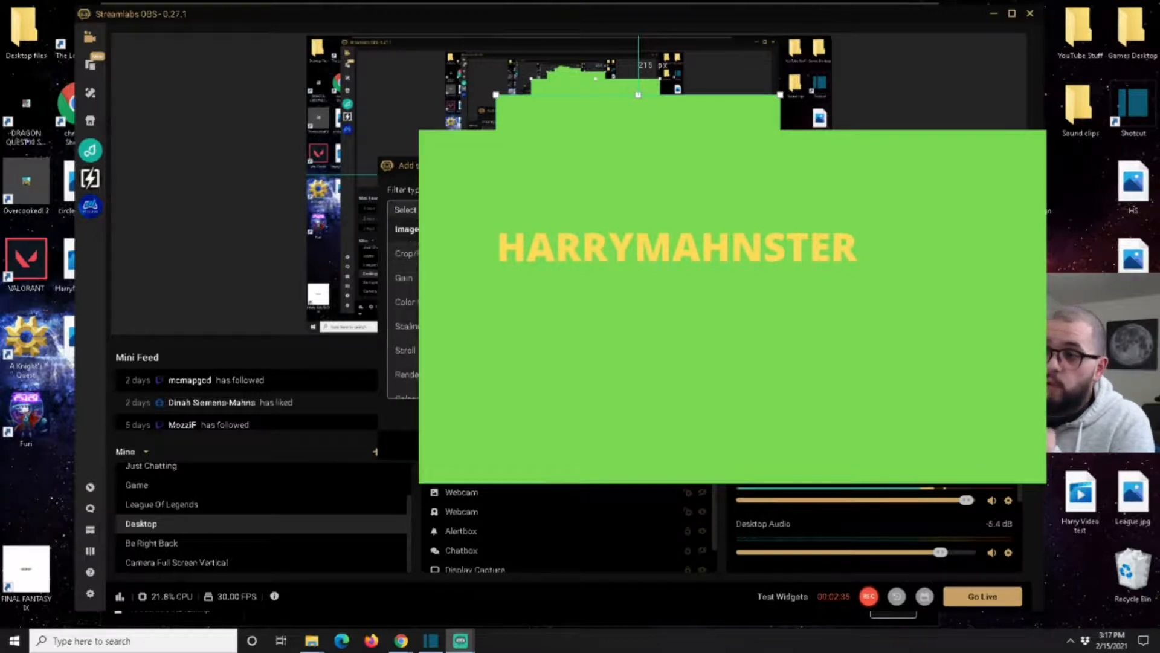
pyautogui.click(520, 229)
pyautogui.click(519, 209)
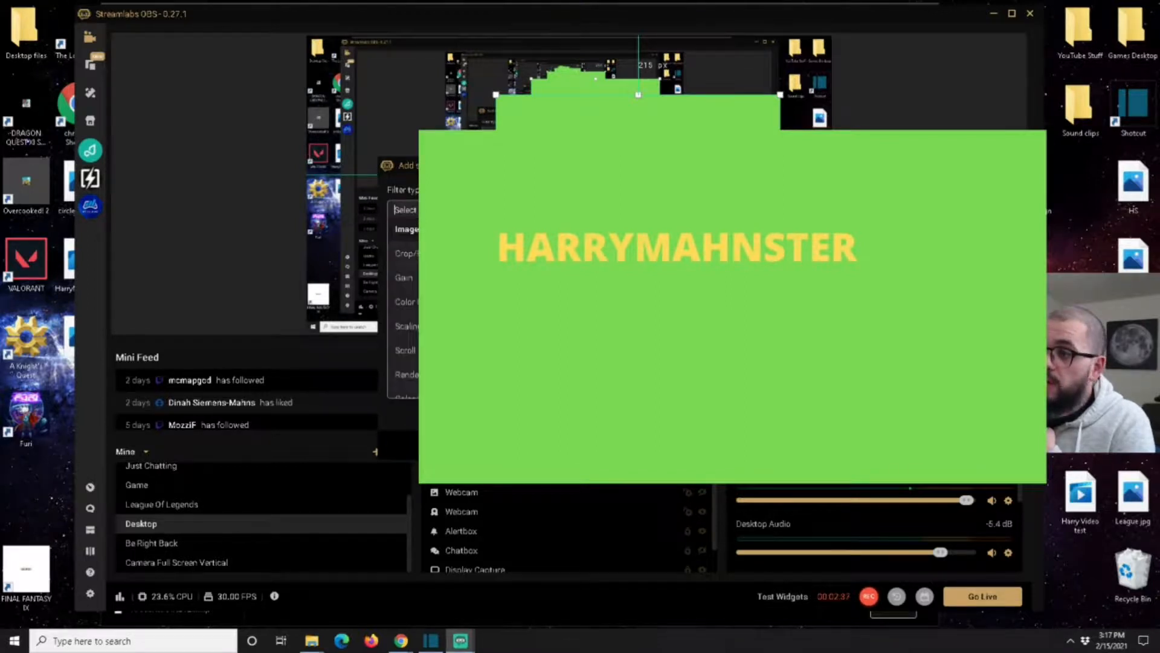
pyautogui.scroll(-3, 520, 302)
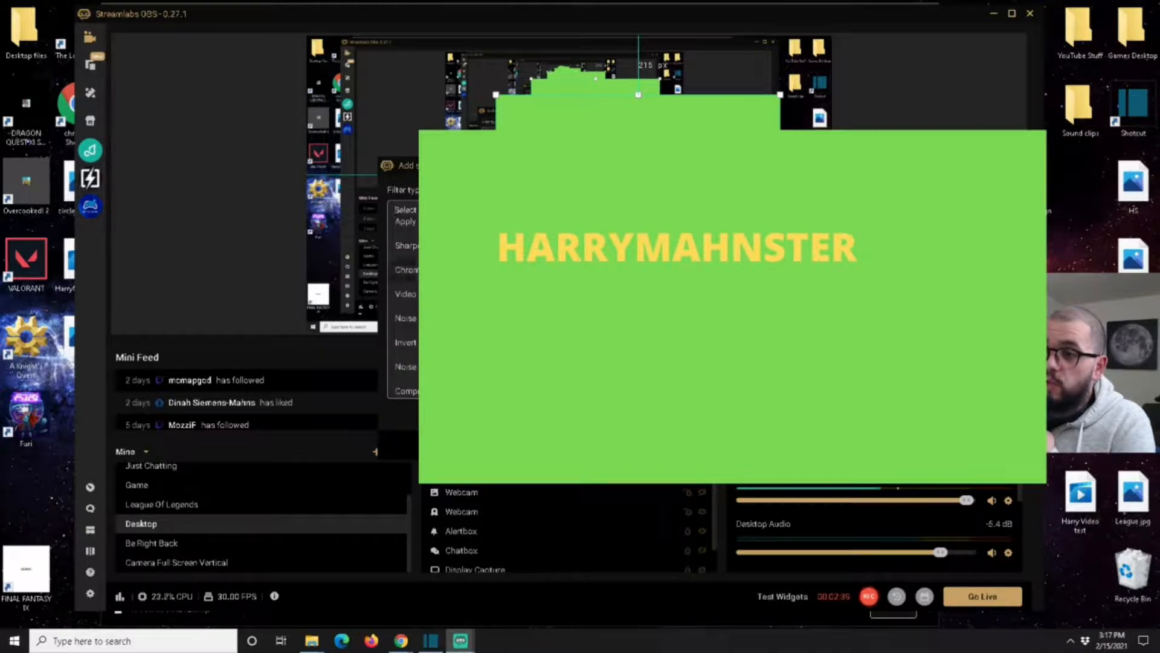
pyautogui.click(520, 270)
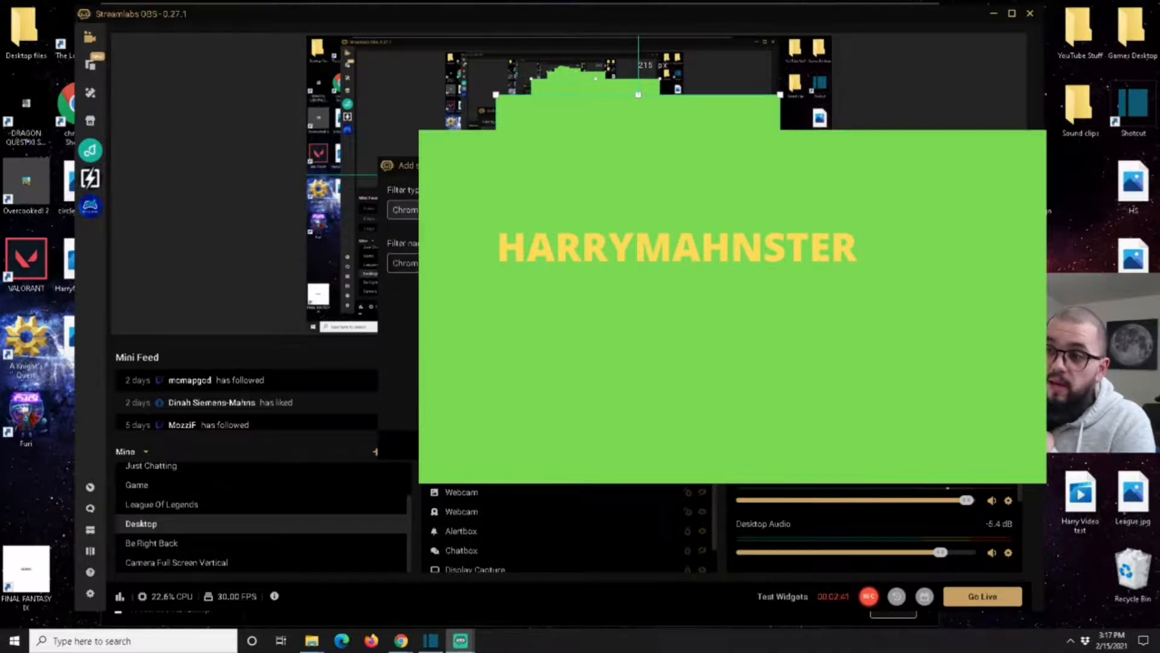
pyautogui.click(713, 442)
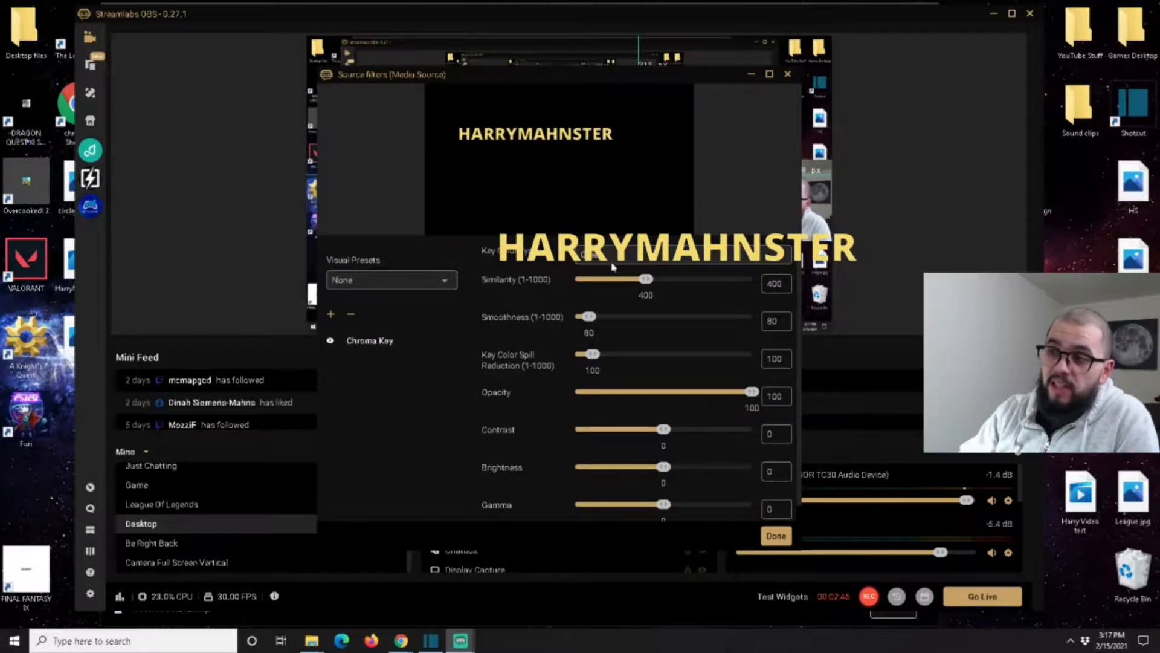
pyautogui.scroll(-1, 528, 472)
pyautogui.scroll(1, 538, 473)
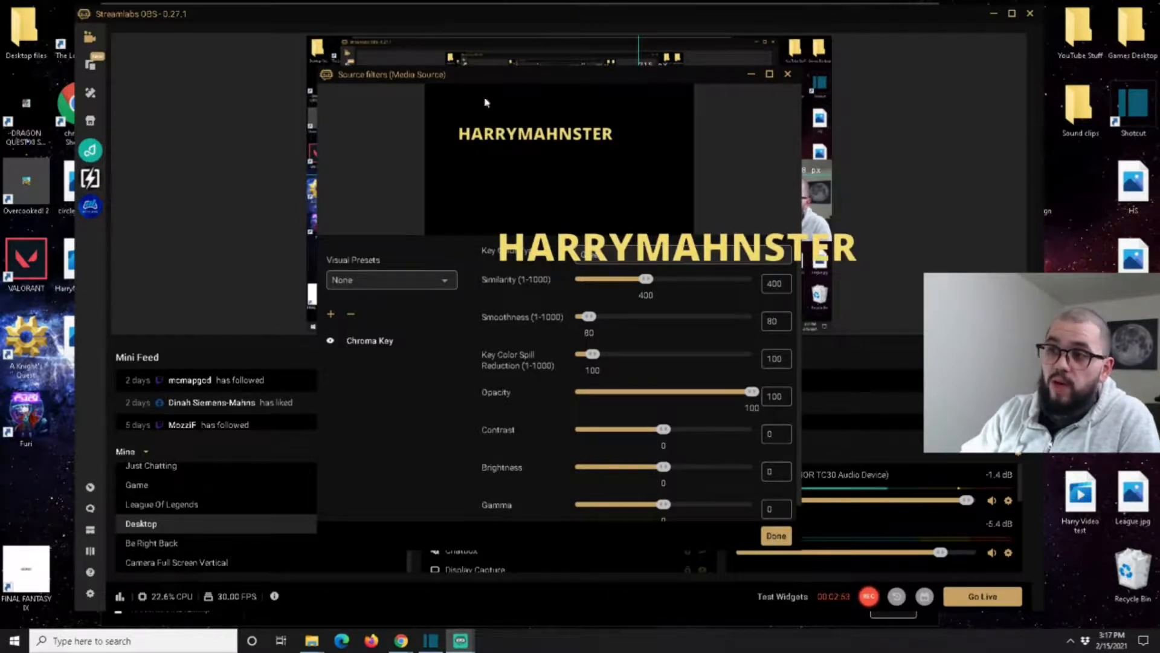
pyautogui.click(776, 535)
# Move the keyed HARRYMAHNSTER logo to the upper-right part of the scene above the webcam and scale it down slightly
pyautogui.moveTo(615, 152); pyautogui.dragTo(744, 68)
pyautogui.moveTo(744, 152); pyautogui.dragTo(745, 141)
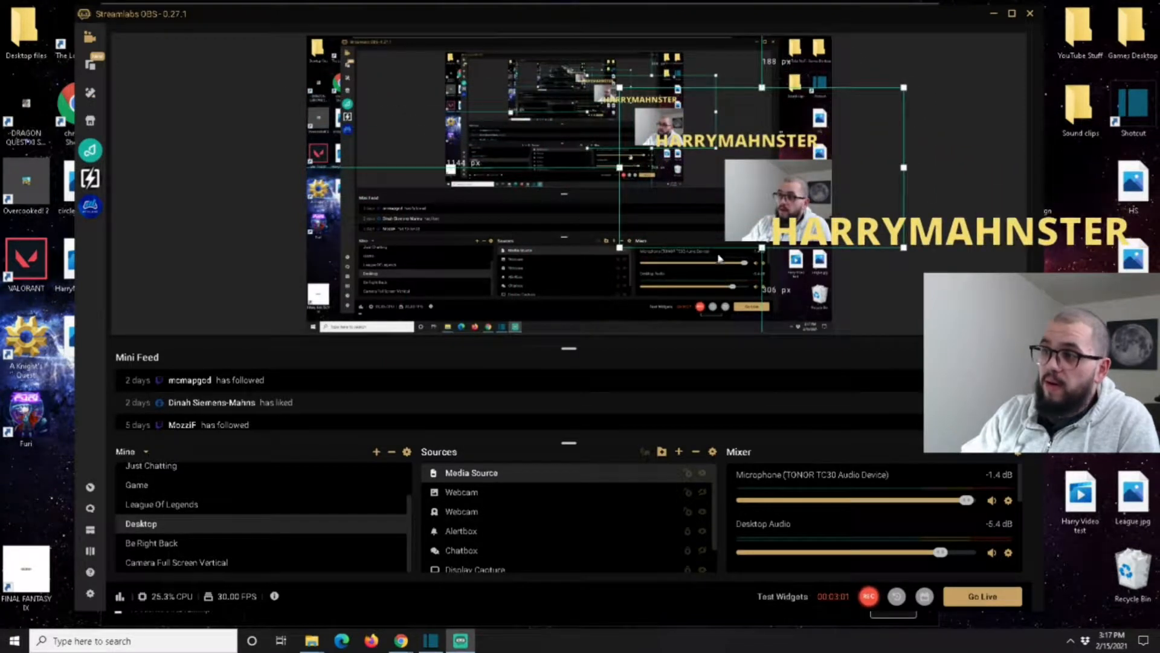
pyautogui.moveTo(902, 89)
pyautogui.mouseDown()
pyautogui.moveTo(846, 107)
pyautogui.moveTo(888, 89)
pyautogui.mouseUp()
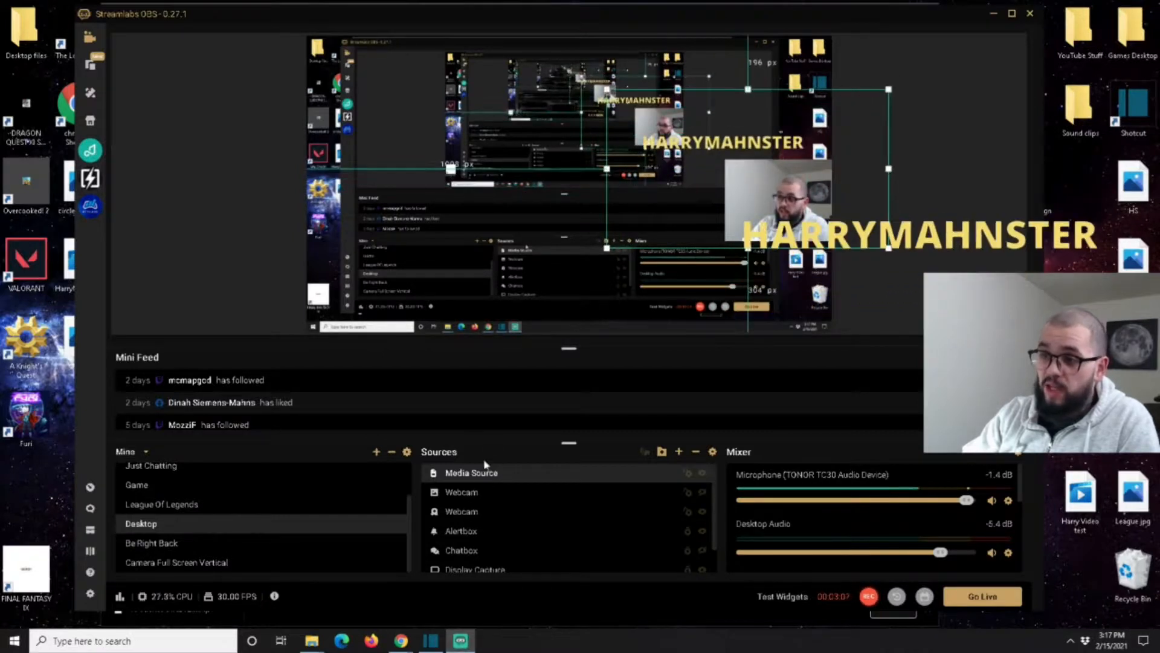
# Increase the playback speed of the logo video in the Media Source settings and apply it
pyautogui.rightClick(480, 477)
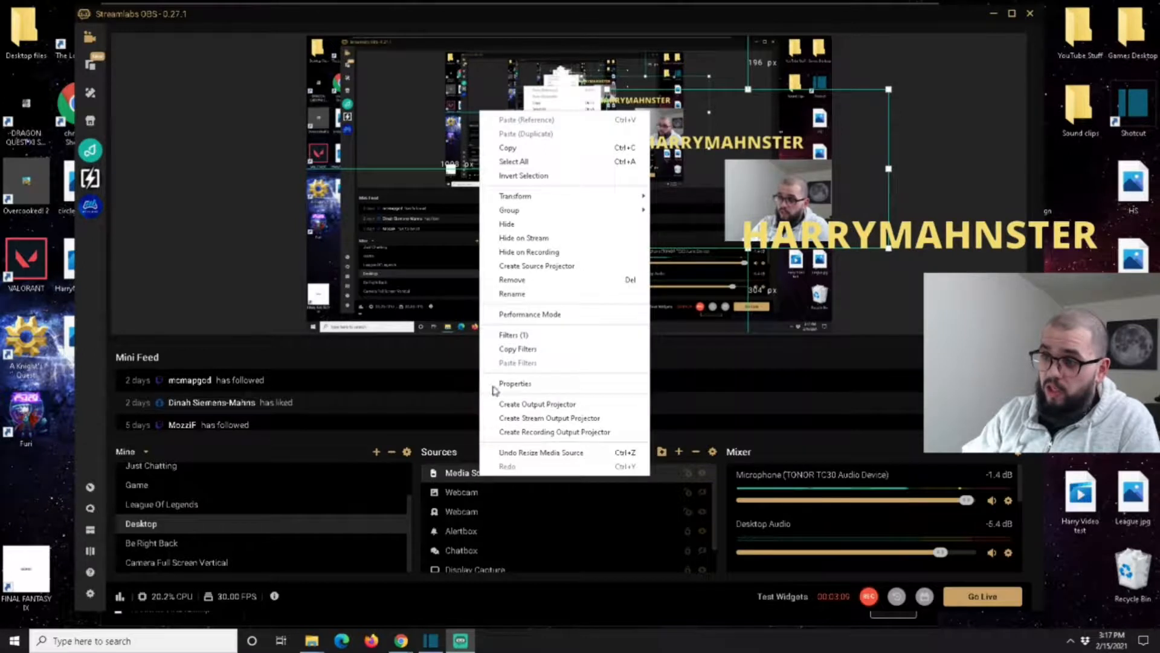
pyautogui.doubleClick(462, 474)
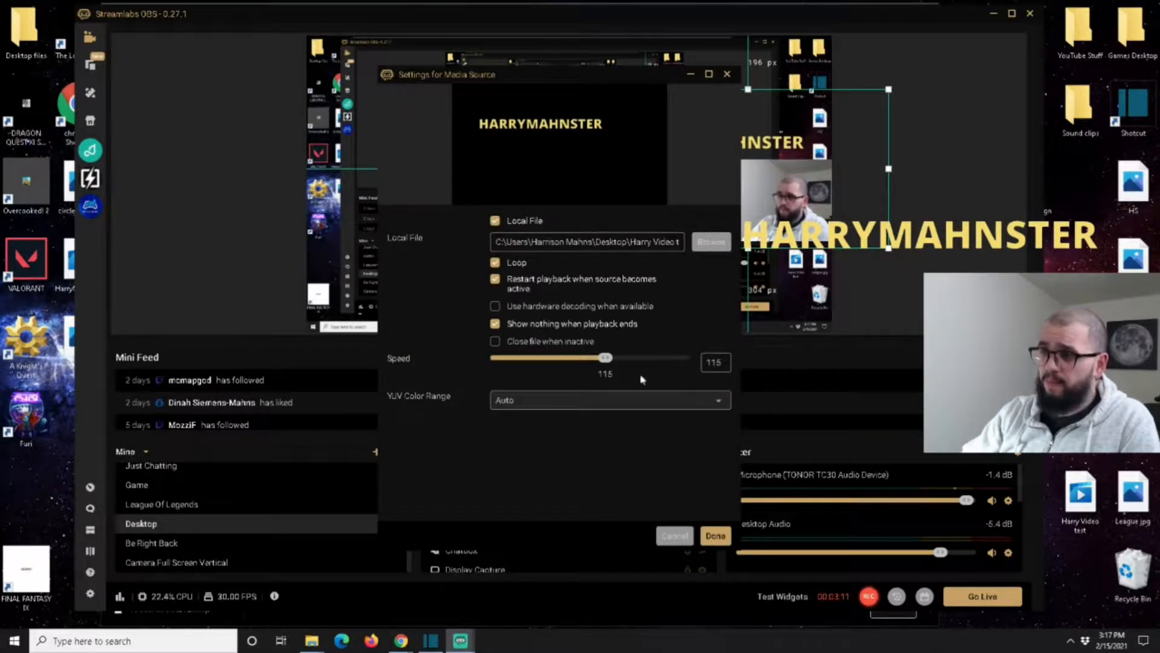
pyautogui.moveTo(606, 361); pyautogui.dragTo(685, 366)
pyautogui.click(715, 535)
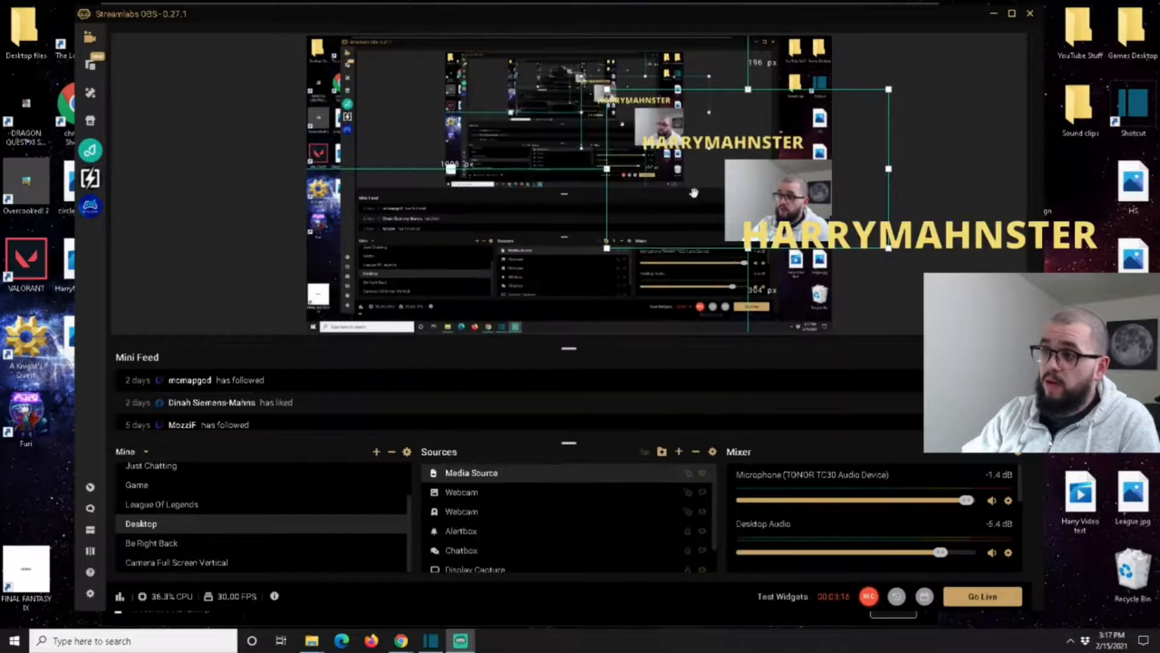
# Move the HARRYMAHNSTER logo down beside the webcam picture and reposition the webcam in the scene
pyautogui.moveTo(753, 151); pyautogui.dragTo(655, 216)
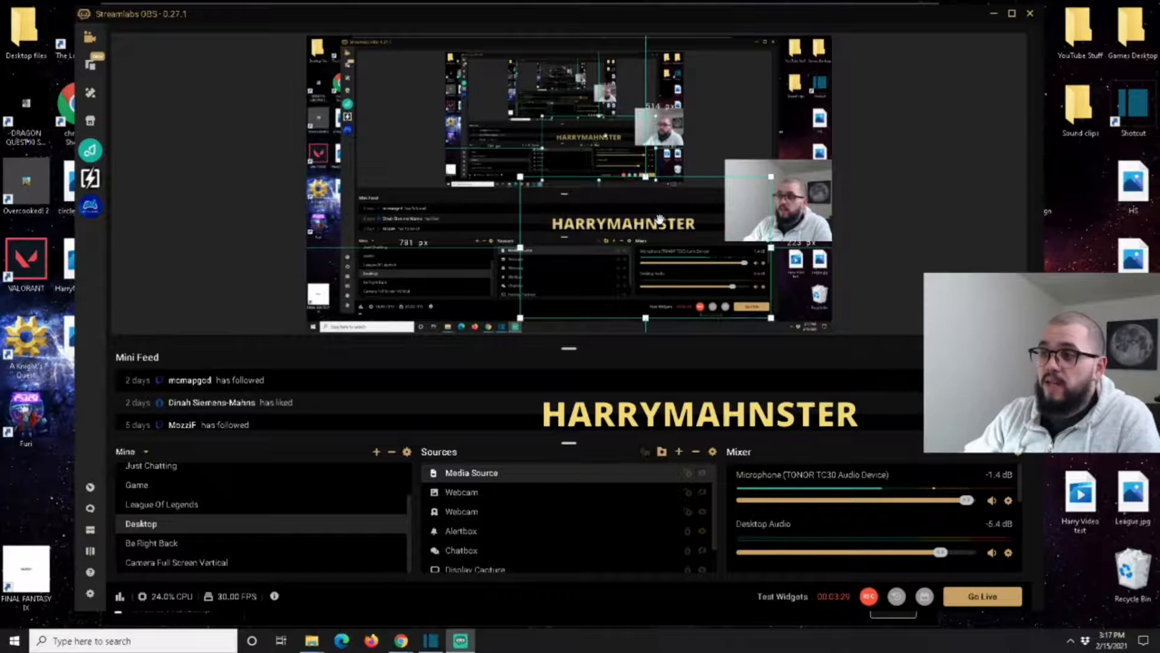
pyautogui.moveTo(639, 233); pyautogui.dragTo(774, 179)
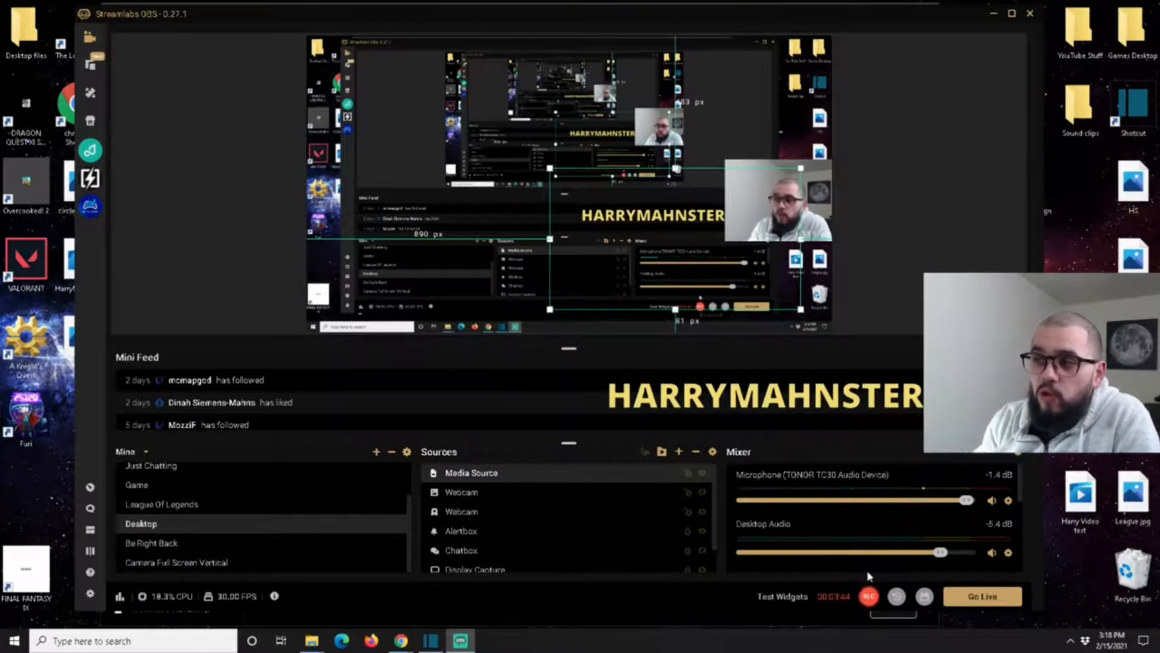
pyautogui.moveTo(662, 233); pyautogui.dragTo(657, 208)
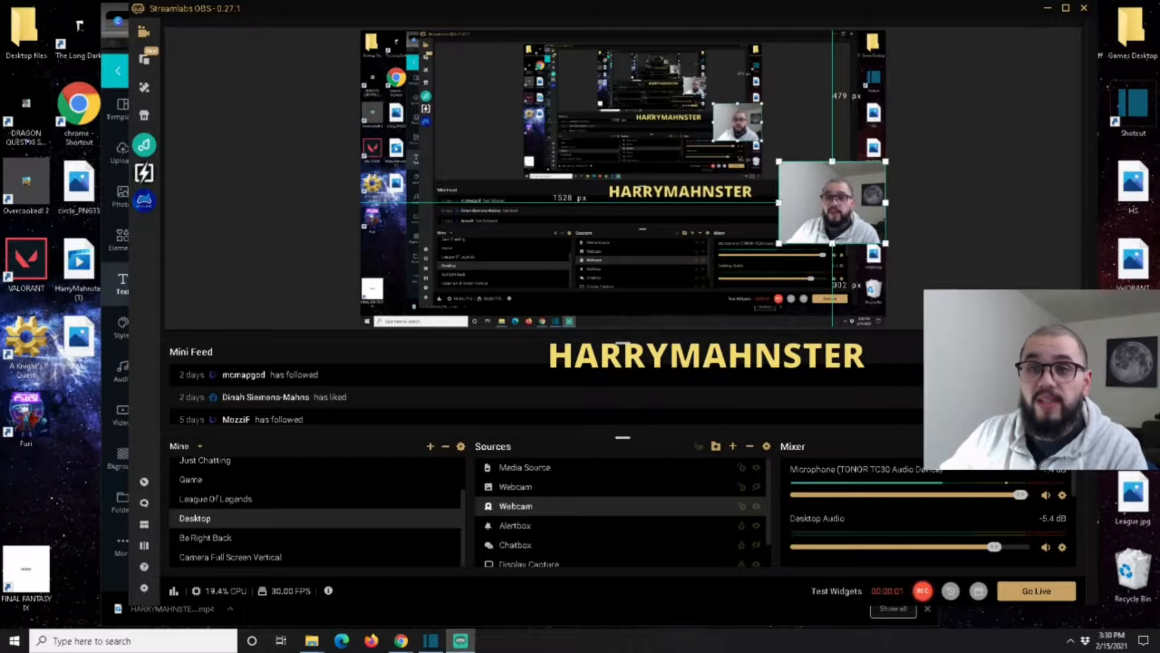
pyautogui.moveTo(881, 211); pyautogui.dragTo(791, 183)
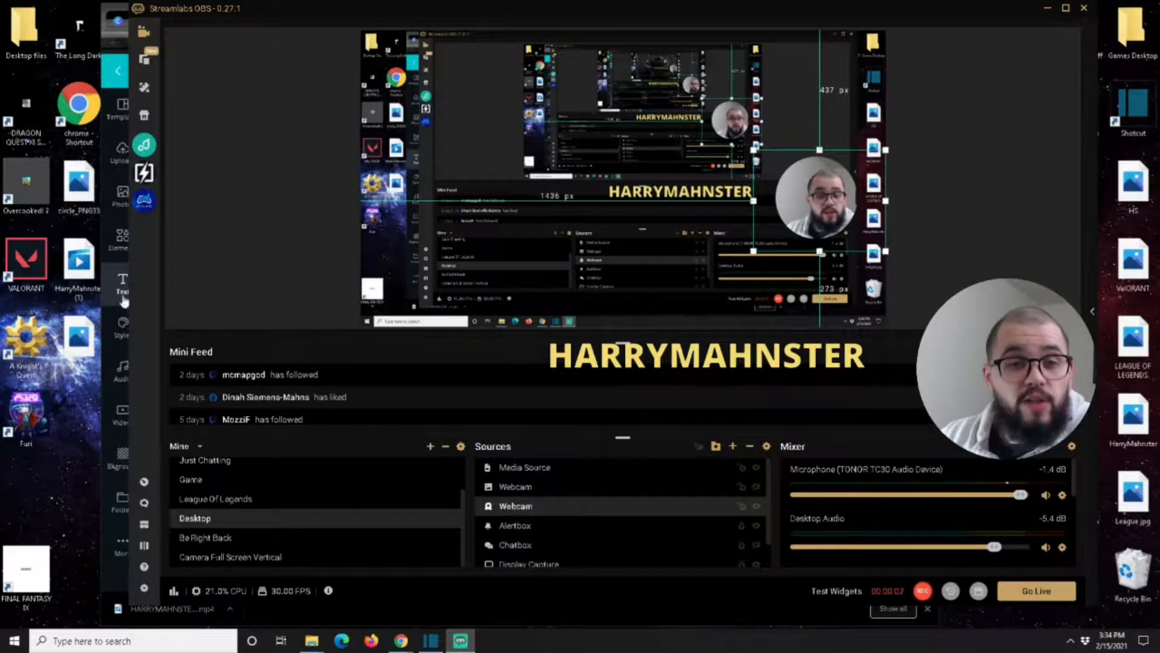
# View the circle_PNG33 image from the desktop in Photos and close it again
pyautogui.doubleClick(73, 186)
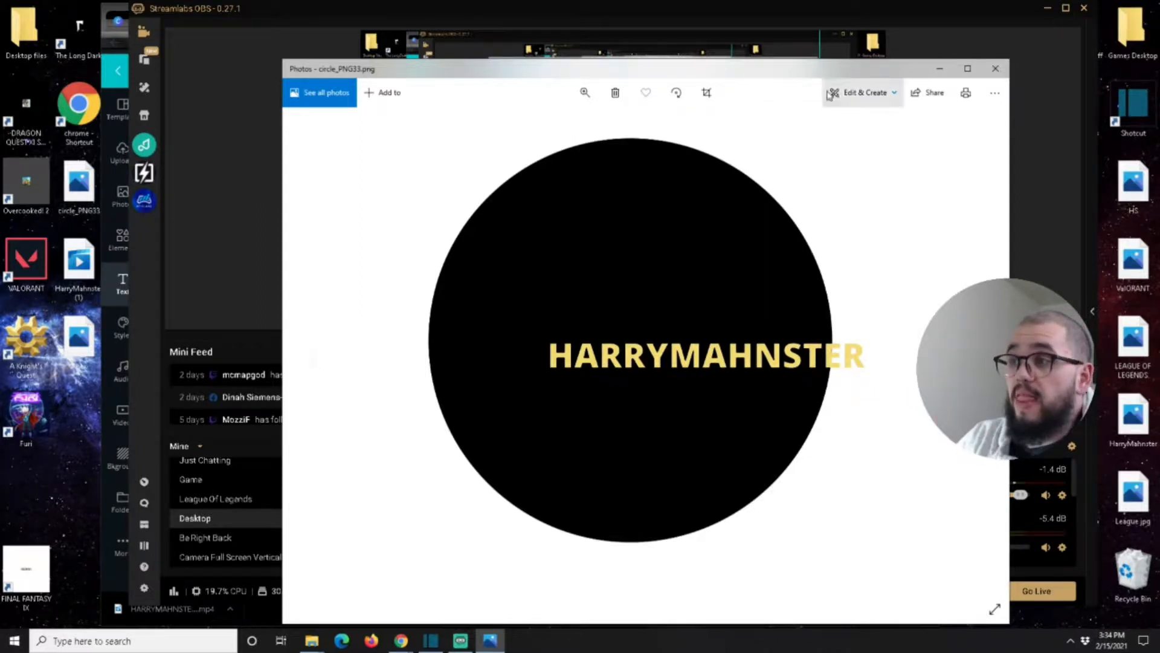
pyautogui.moveTo(780, 72); pyautogui.dragTo(528, 44)
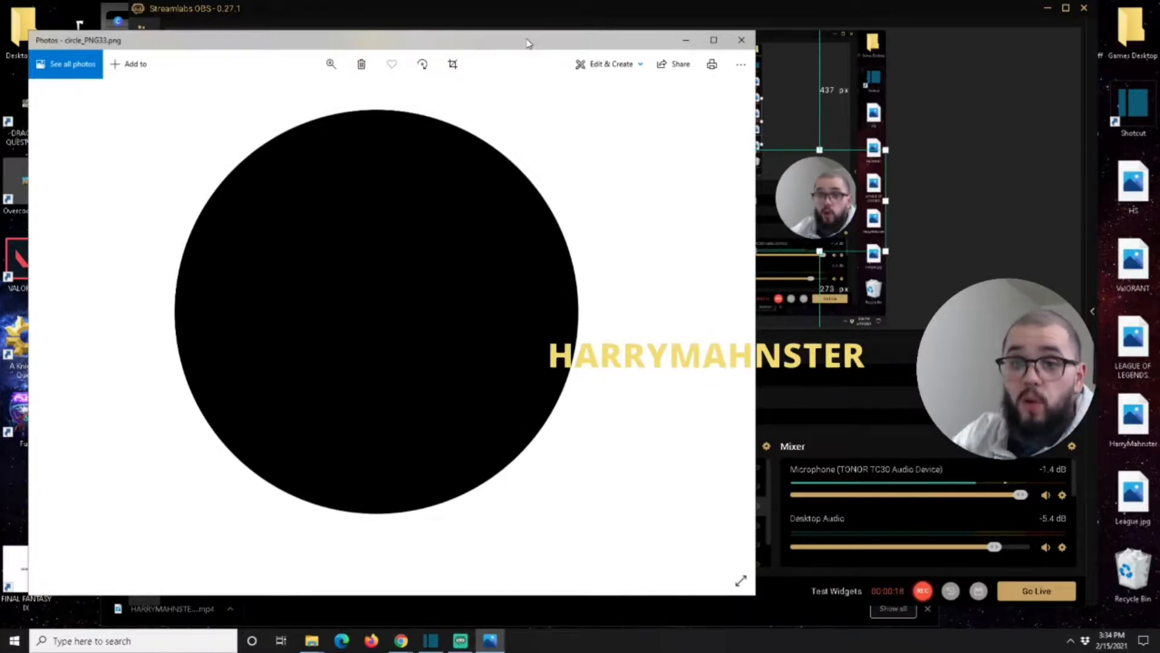
pyautogui.click(743, 41)
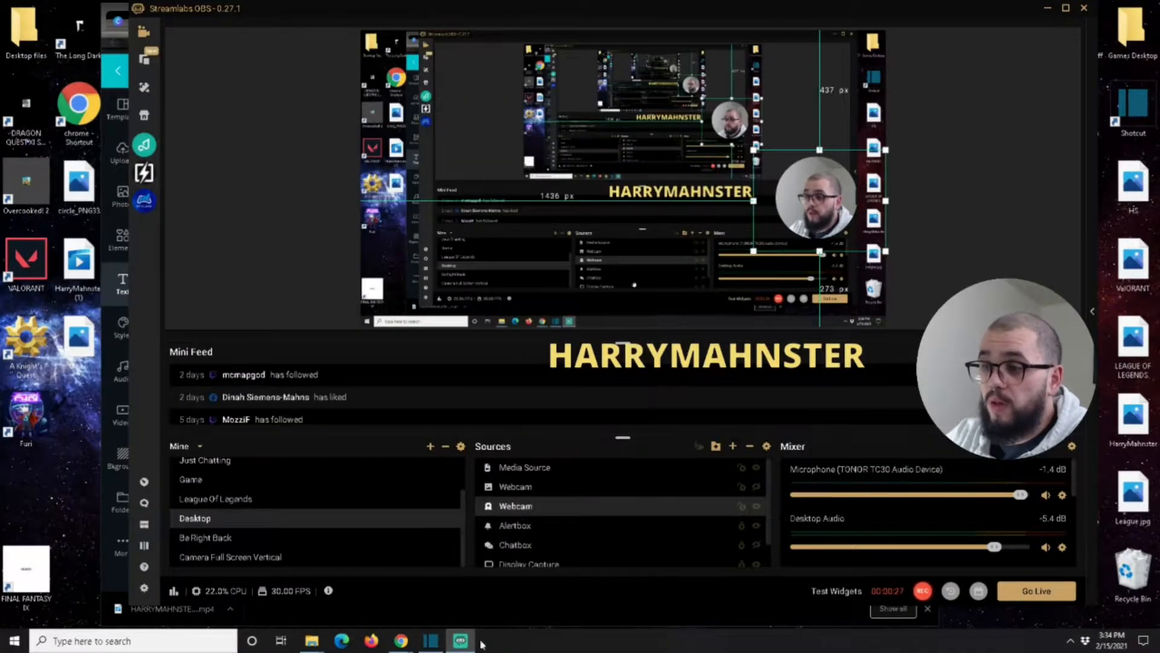
# In the Webcam source's filters, choose Alpha Mask (Alpha Channel) as the Image Mask/Blend type and switch that filter off
pyautogui.rightClick(524, 514)
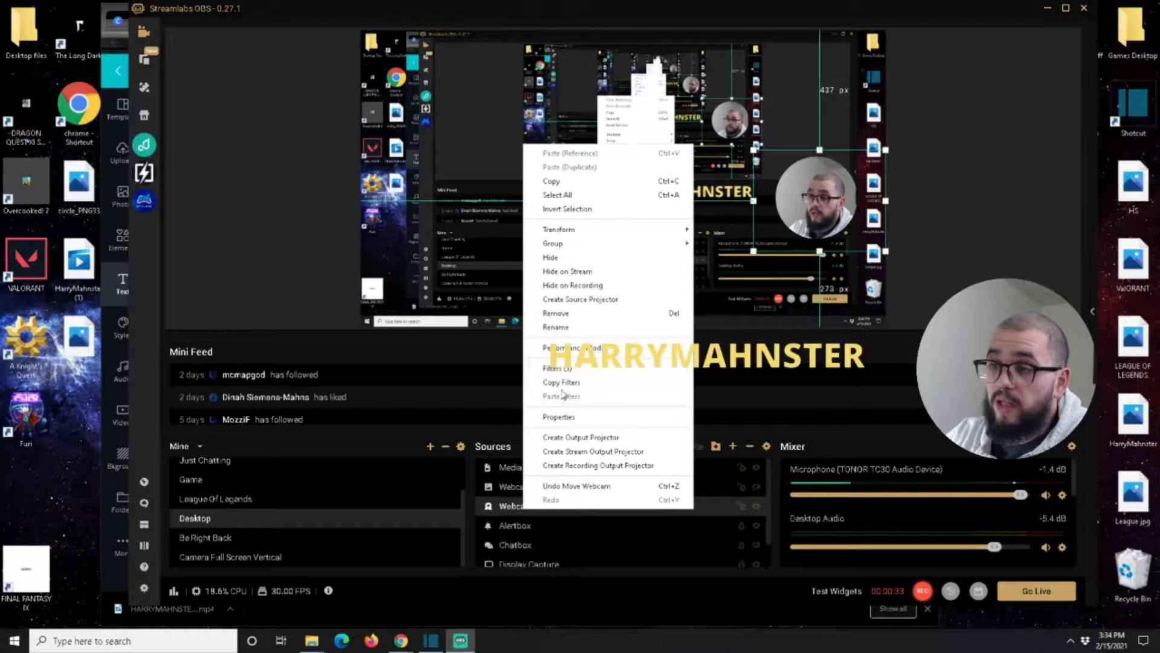
pyautogui.click(569, 369)
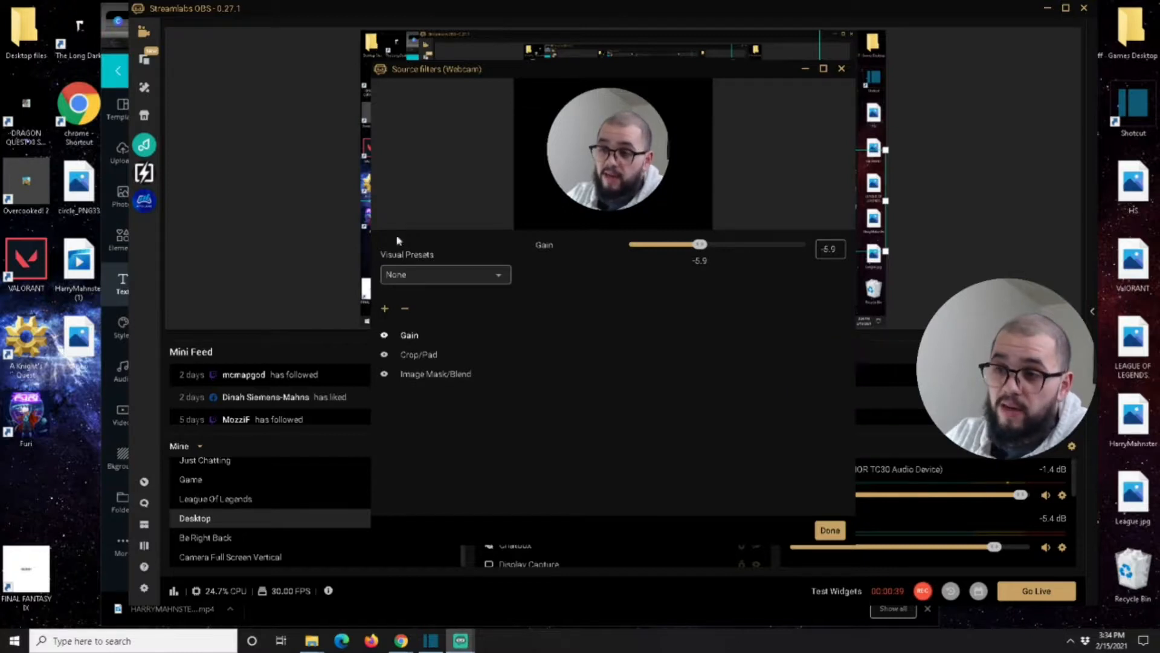
pyautogui.click(425, 376)
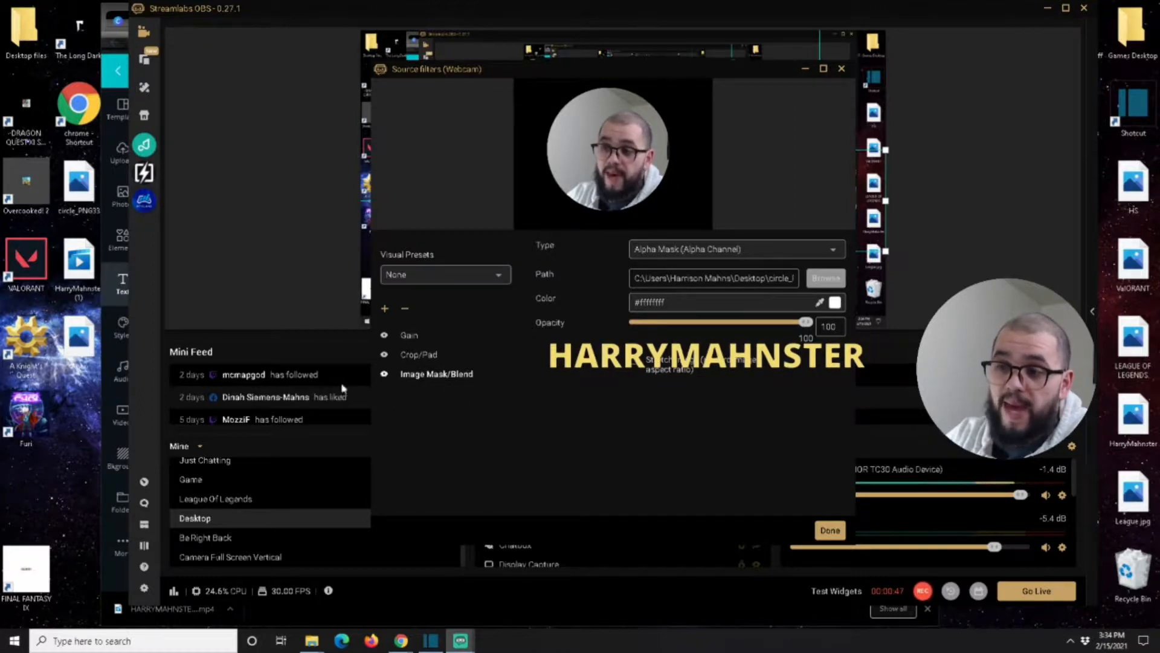
pyautogui.click(845, 258)
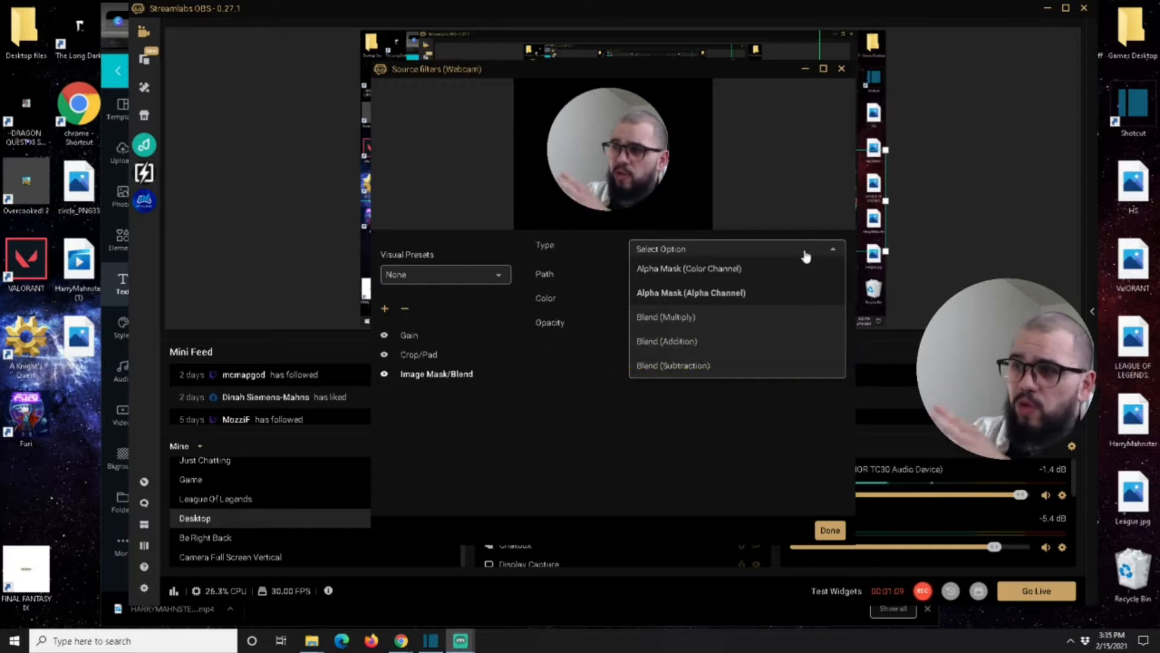
pyautogui.click(690, 292)
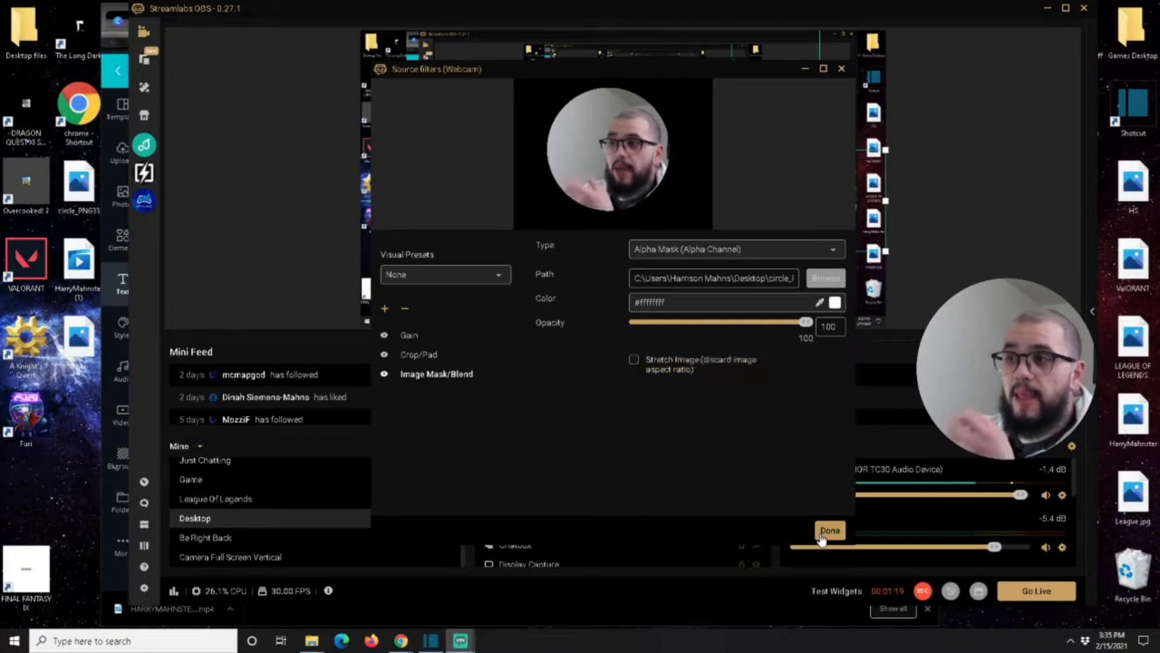
pyautogui.click(383, 375)
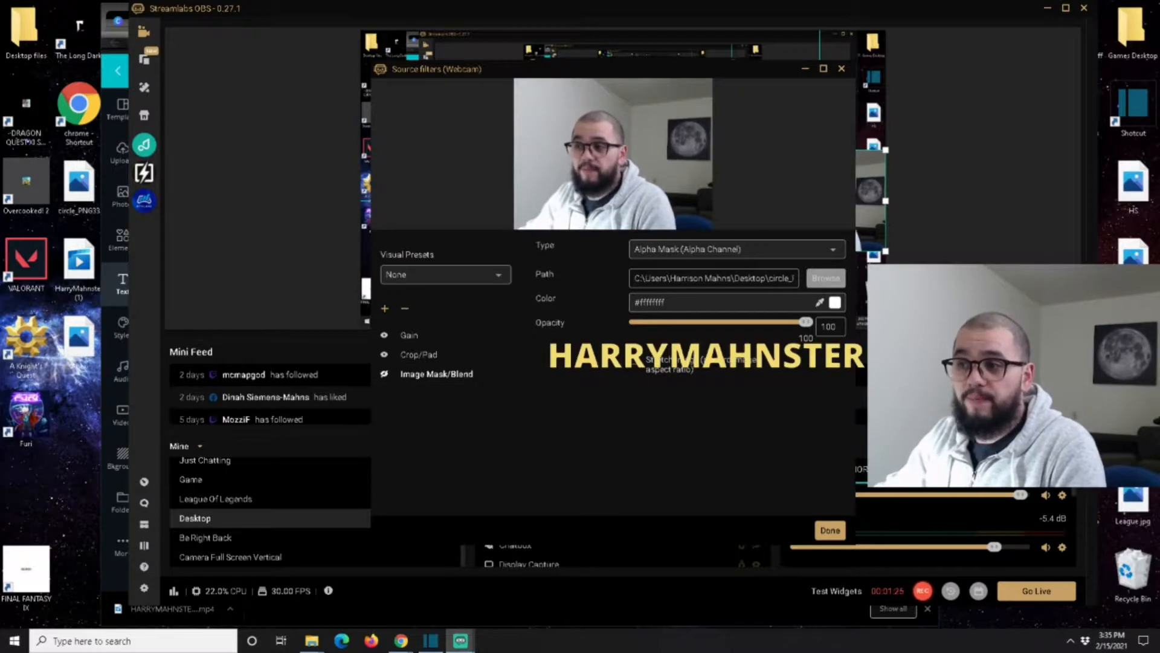
# Switch the Webcam source's Image Mask/Blend filter back on and close the filter settings
pyautogui.click(384, 375)
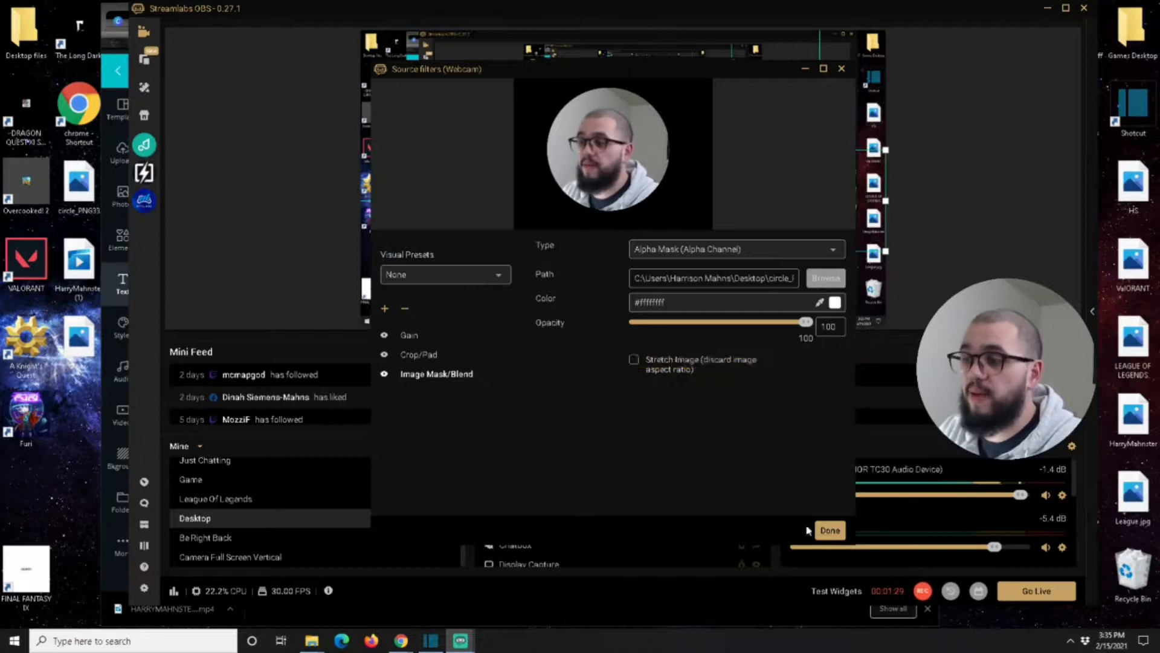
pyautogui.click(829, 530)
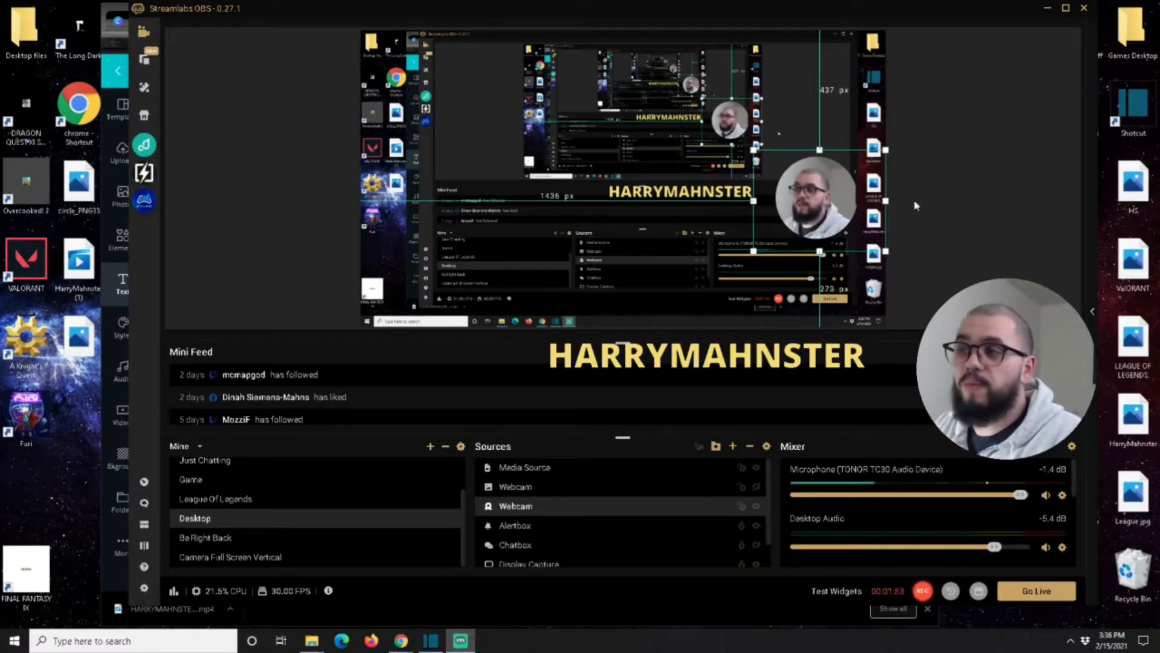
# Reopen the Webcam source's filters and display the Image Mask/Blend settings
pyautogui.rightClick(516, 509)
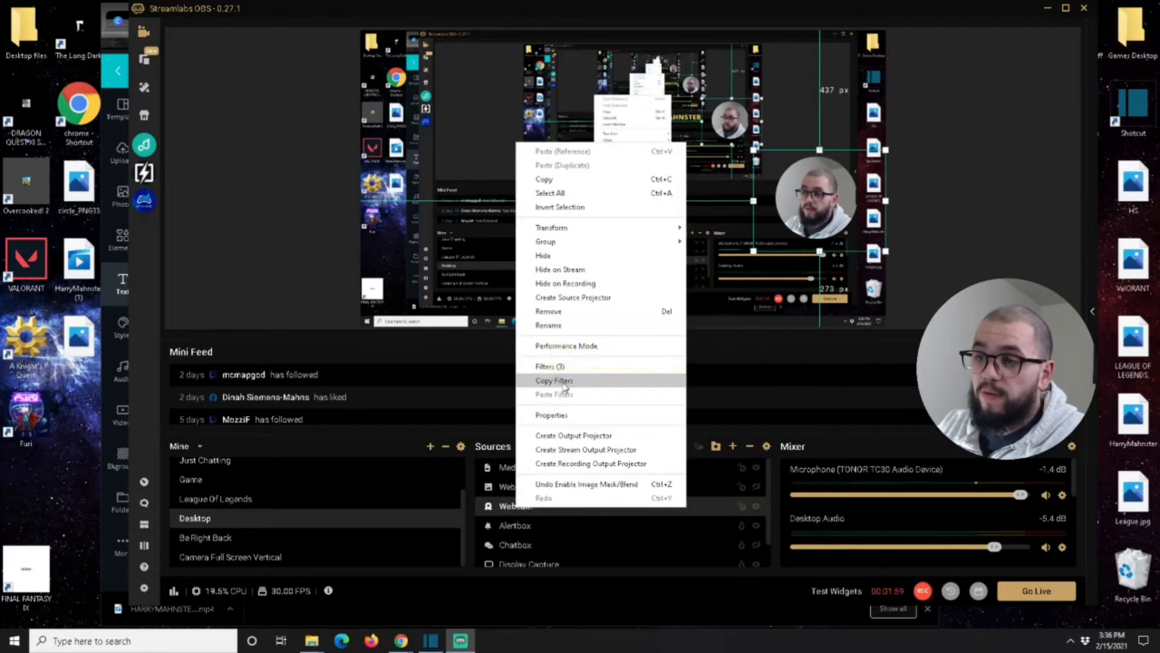
pyautogui.click(561, 379)
pyautogui.rightClick(517, 506)
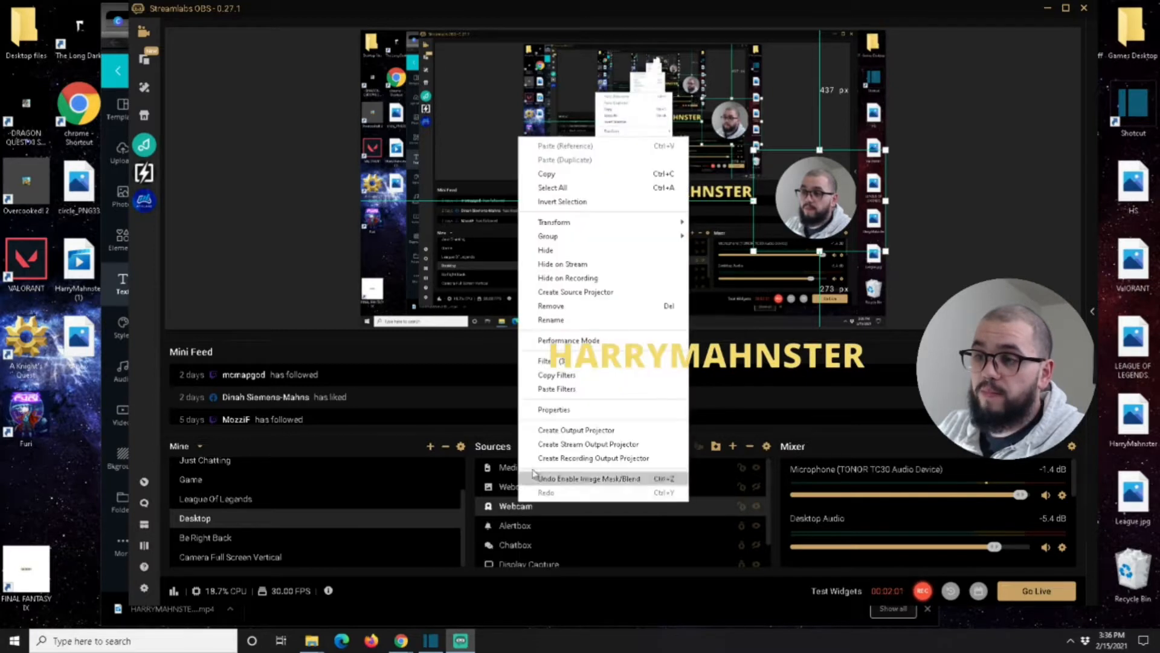
pyautogui.click(573, 361)
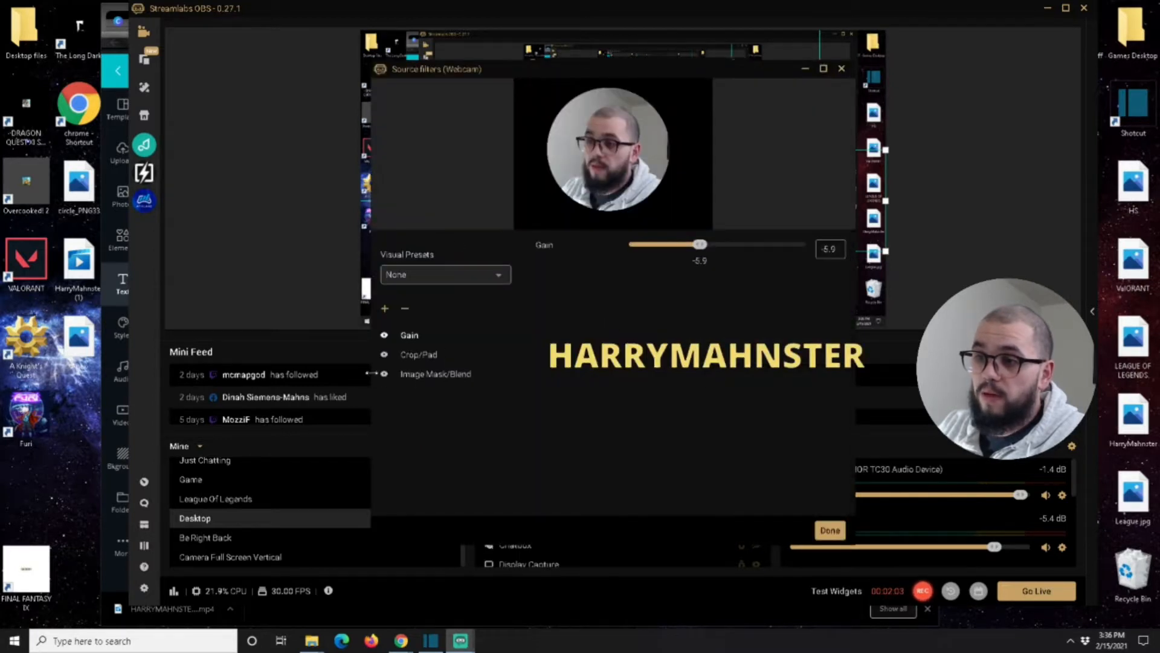
pyautogui.click(390, 379)
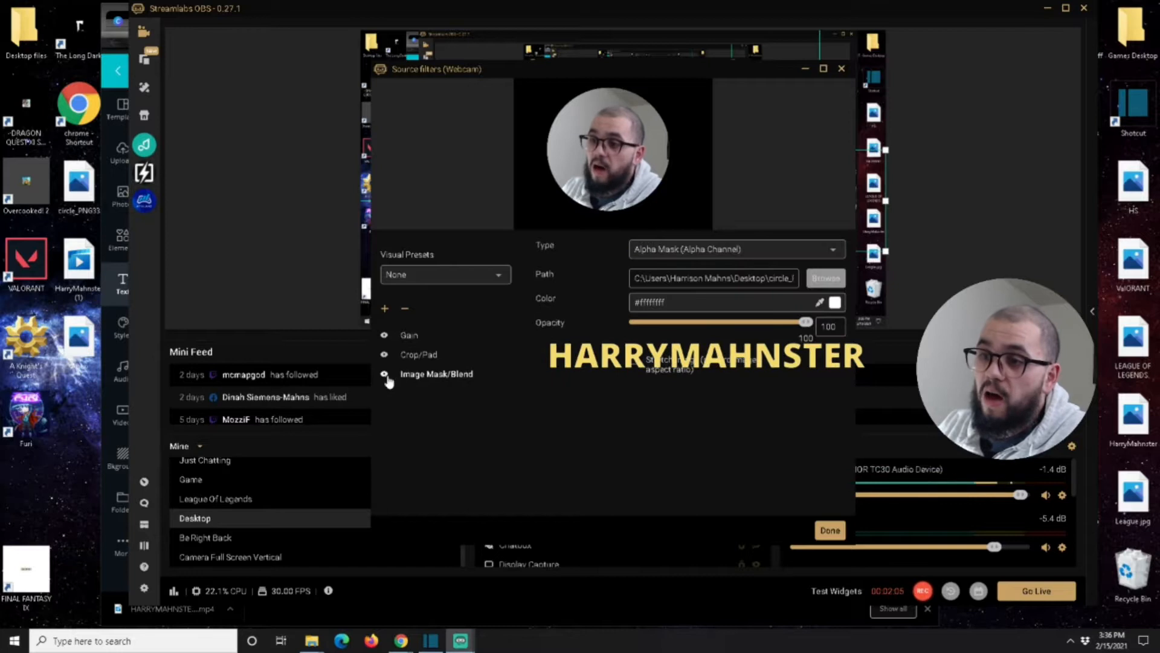
# Toggle the Image Mask/Blend and Crop/Pad filters off and back on to compare the webcam picture with and without them
pyautogui.click(384, 374)
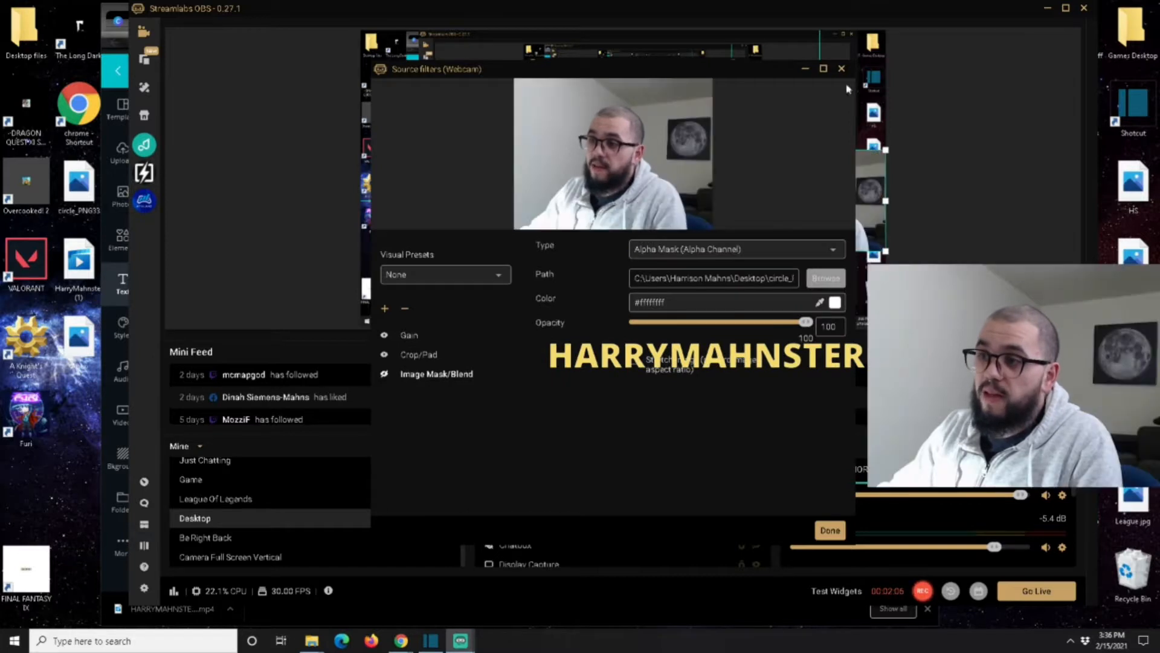
pyautogui.click(385, 356)
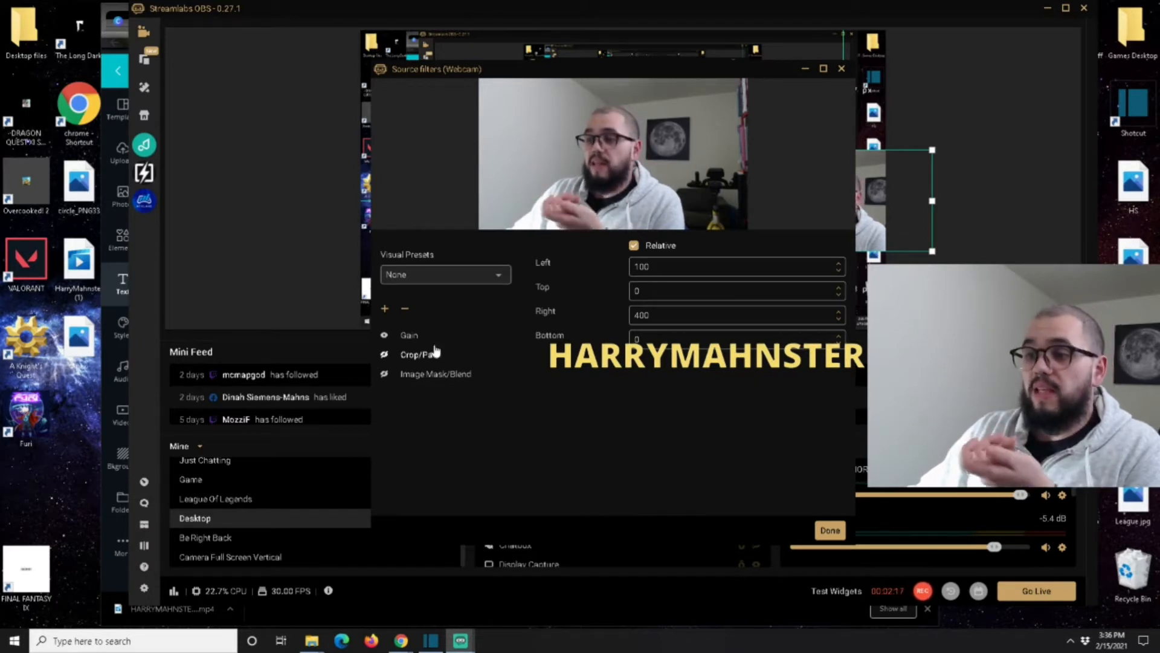
pyautogui.click(386, 356)
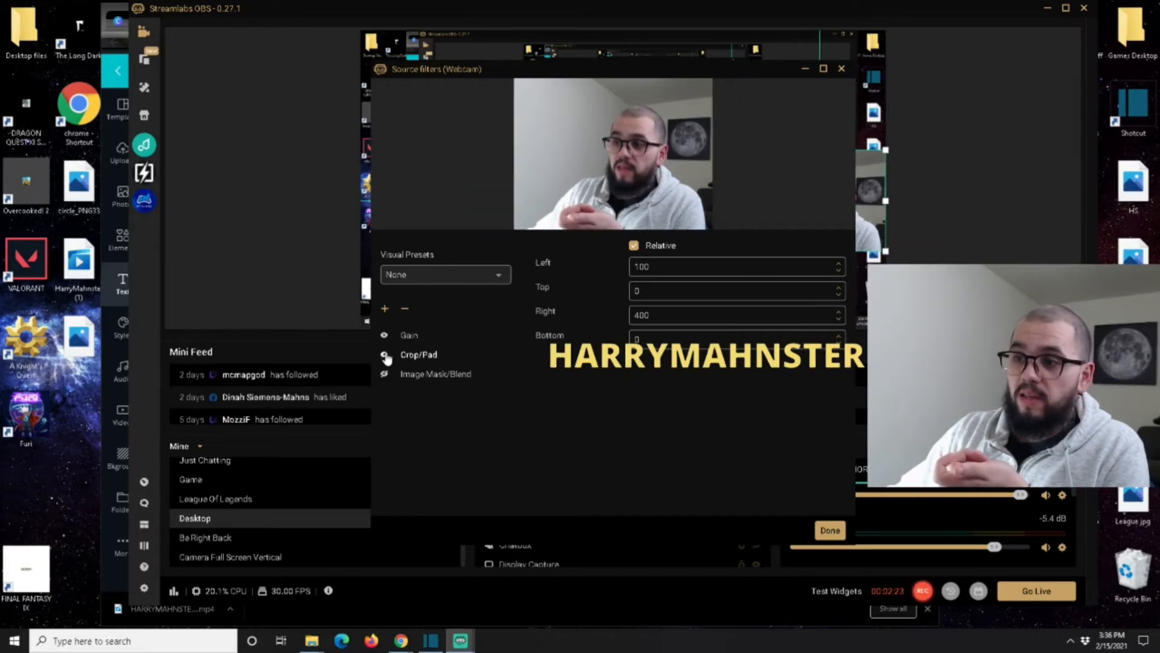
pyautogui.click(383, 375)
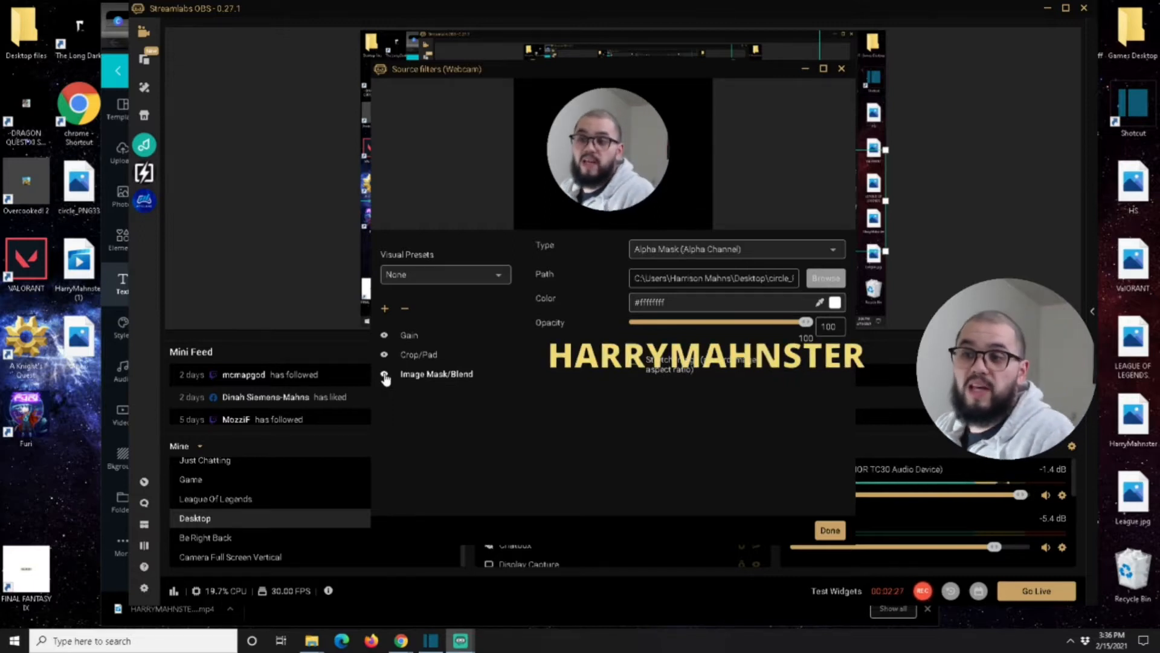
pyautogui.click(385, 375)
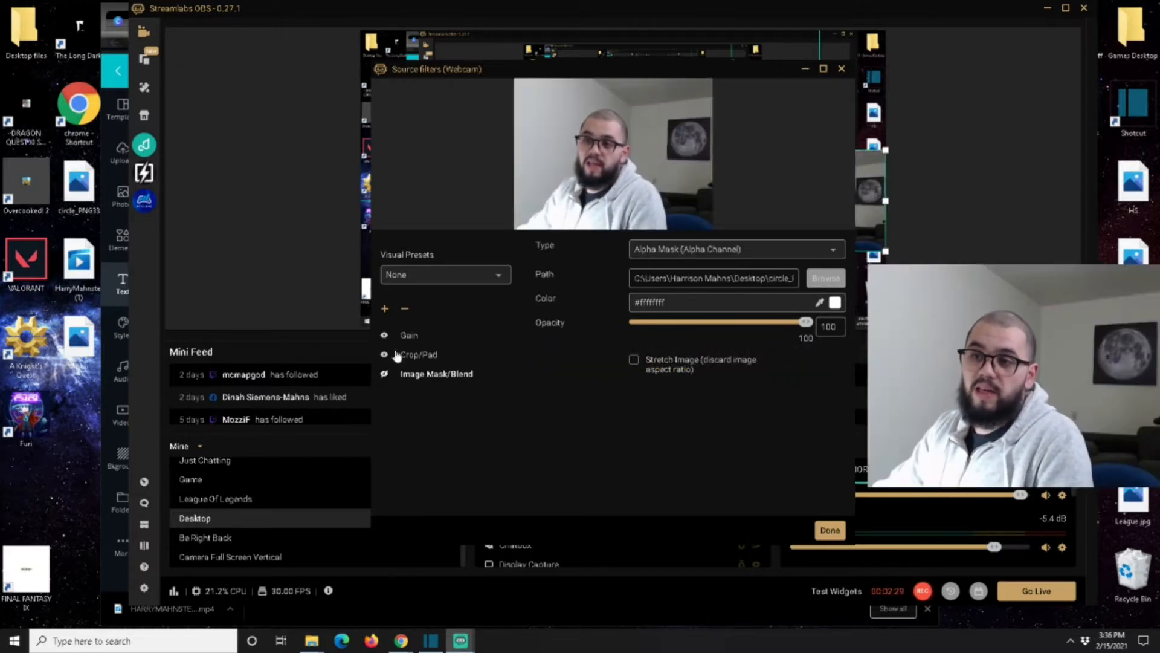
pyautogui.click(383, 374)
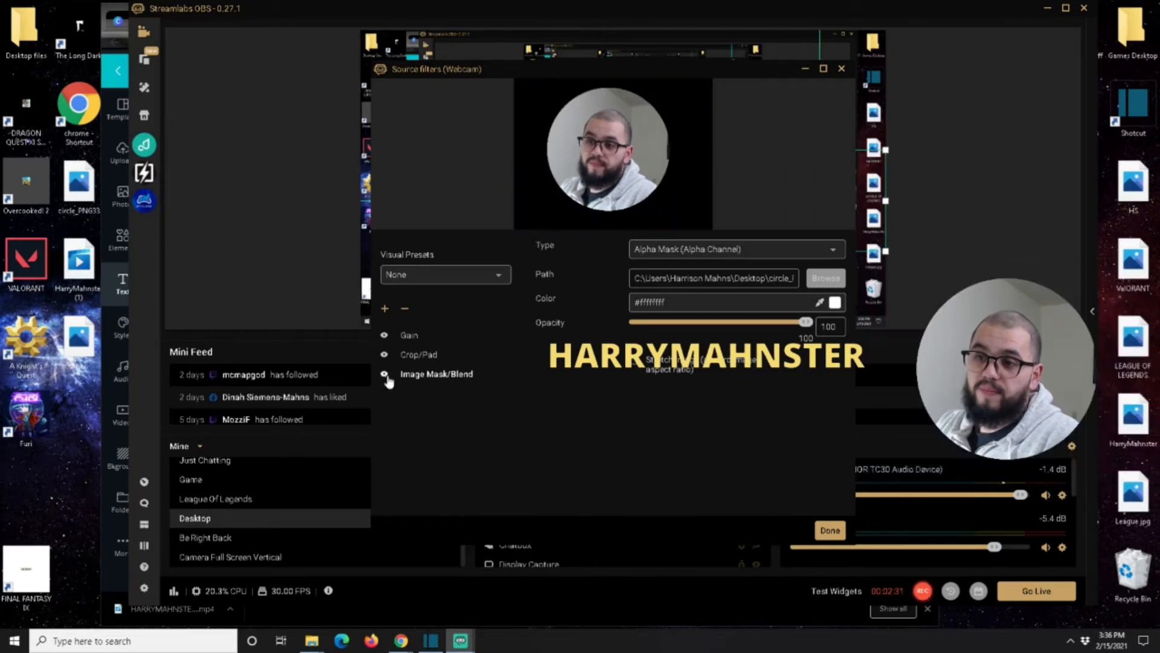
# Switch off the webcam's Crop/Pad filter while keeping the circular mask on, and close the filter settings
pyautogui.click(384, 356)
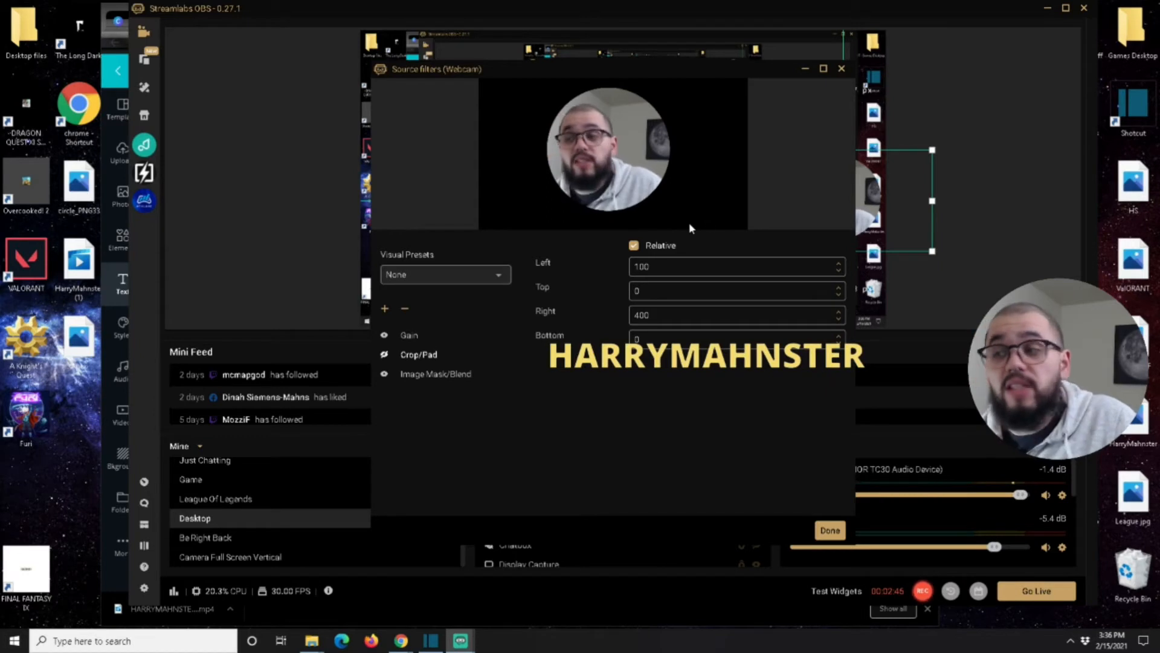
pyautogui.click(823, 531)
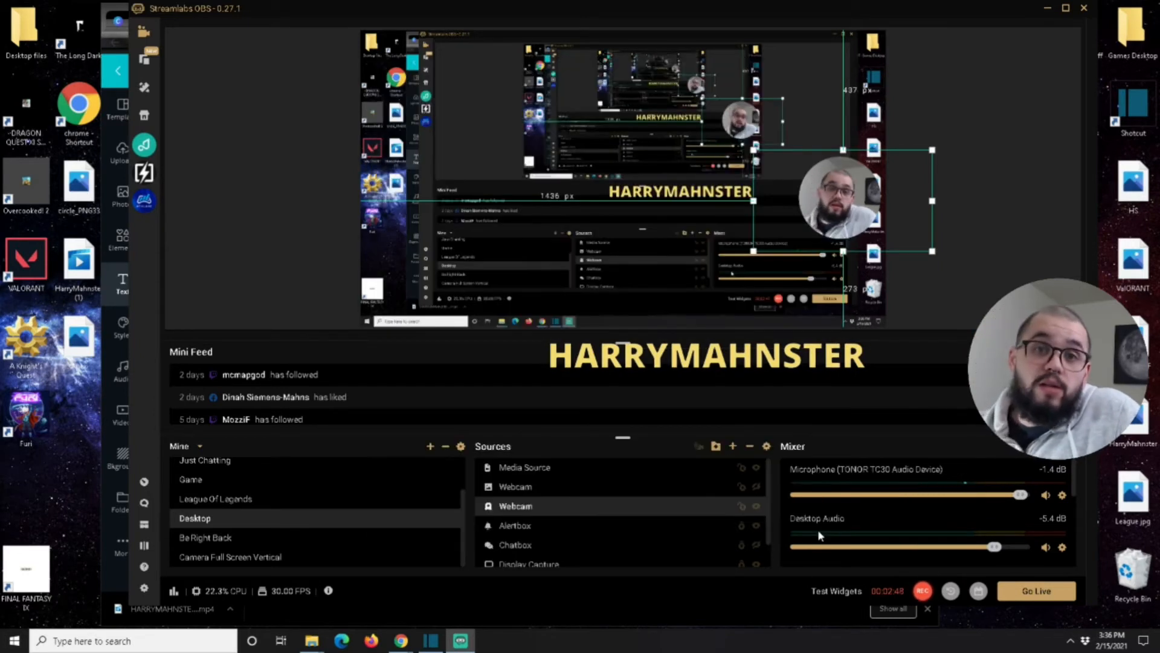